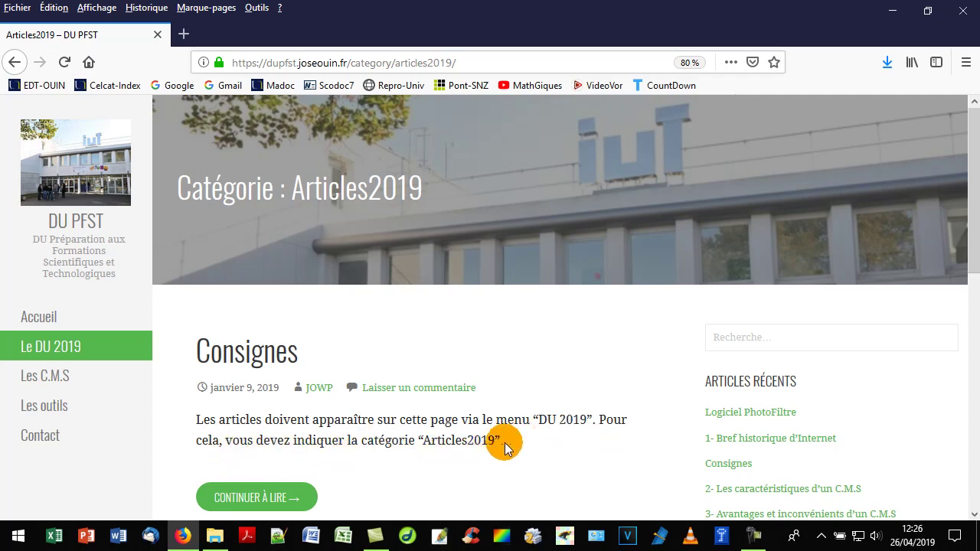
- Leave the Articles2019 category page for the site's Accueil home page
drag(497, 440, 422, 443)
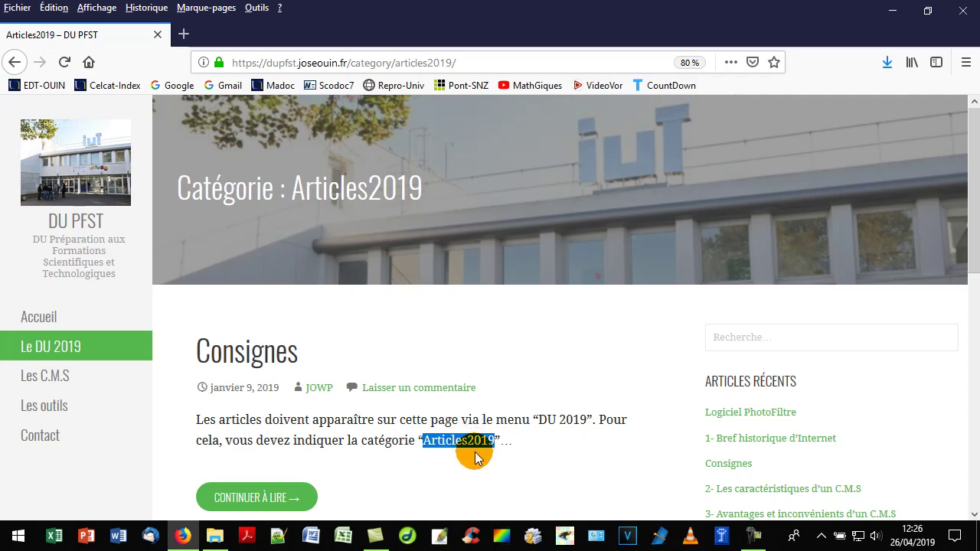
click(385, 64)
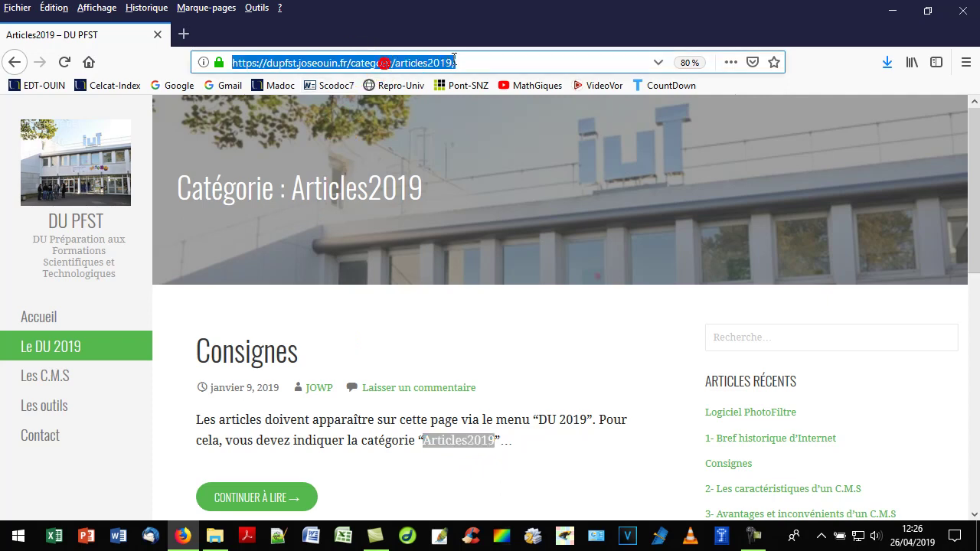
click(456, 62)
click(48, 320)
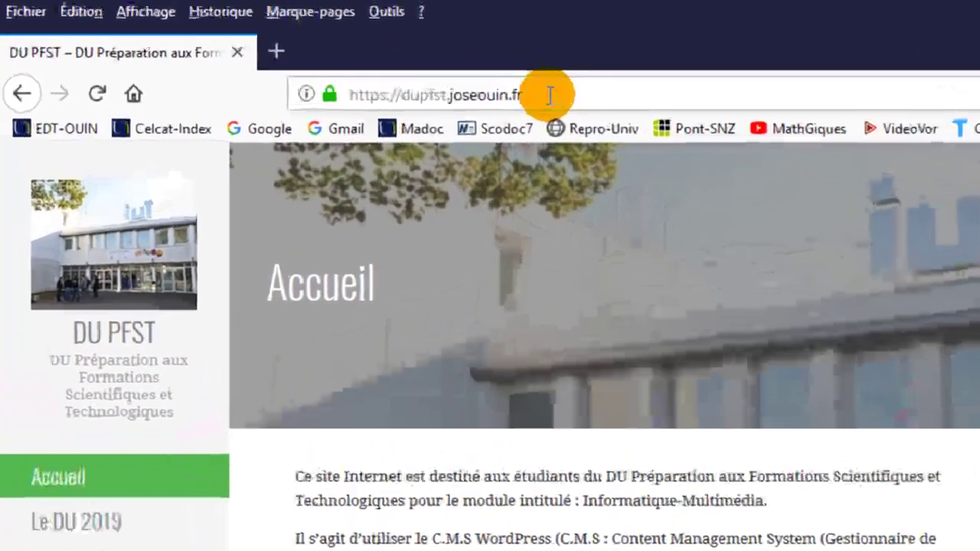
click(364, 63)
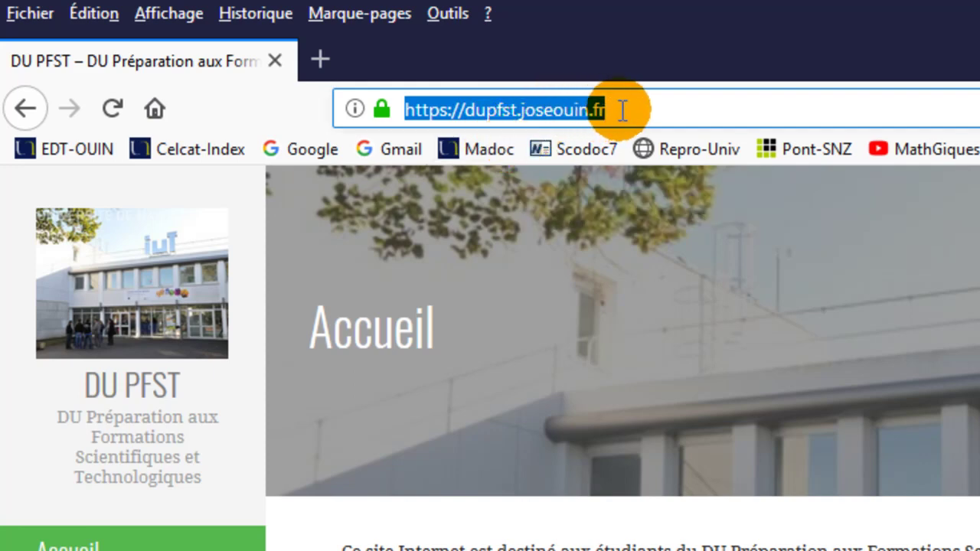
- Scroll down to the Méta section and open the site's login page
scroll(868, 431, down, 2)
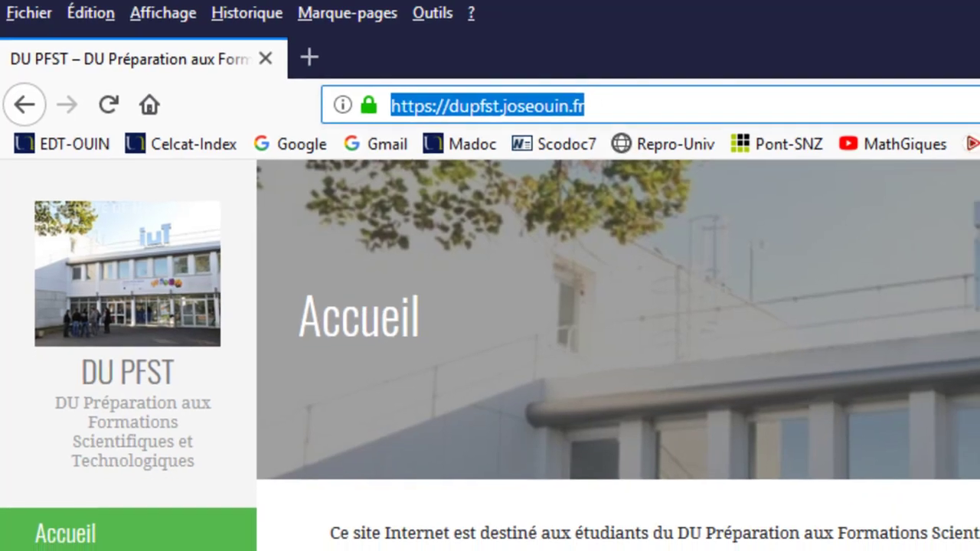
click(979, 550)
scroll(655, 335, down, 5)
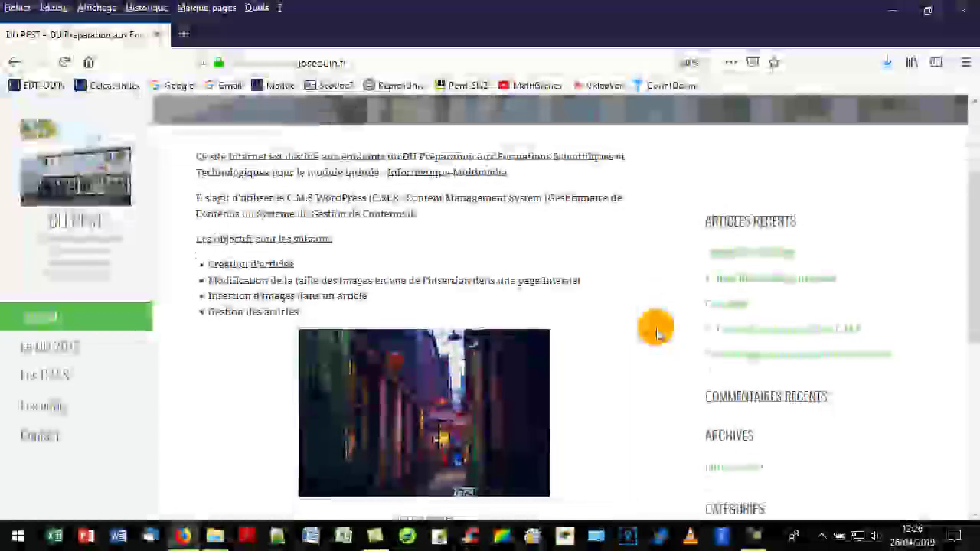
scroll(656, 327, down, 1)
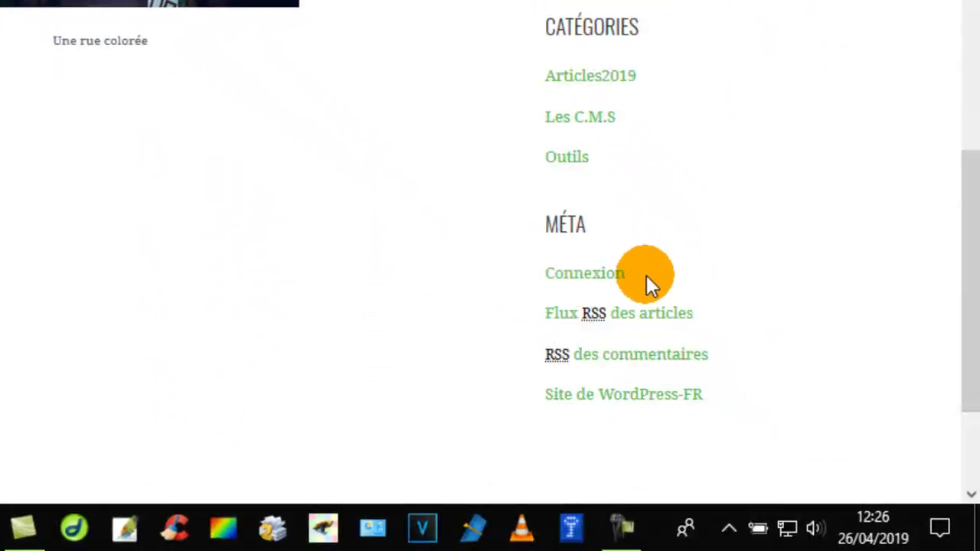
click(586, 275)
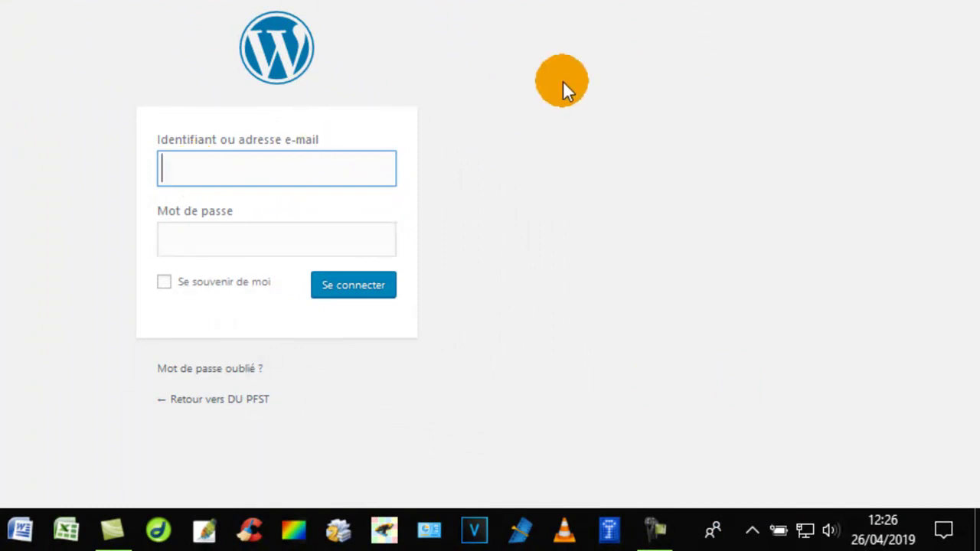
- Log in to the admin area with the author account's username and password
text(aut)
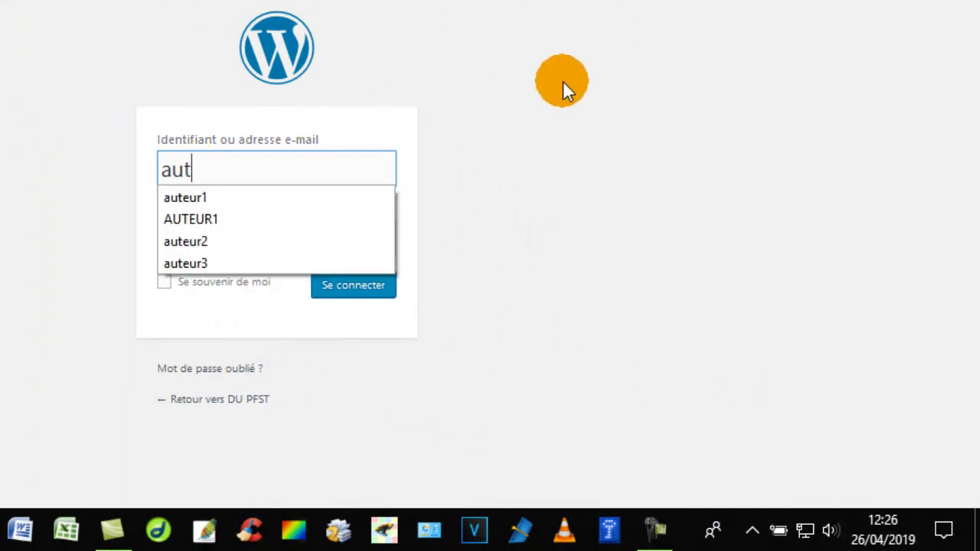
text(eur1)
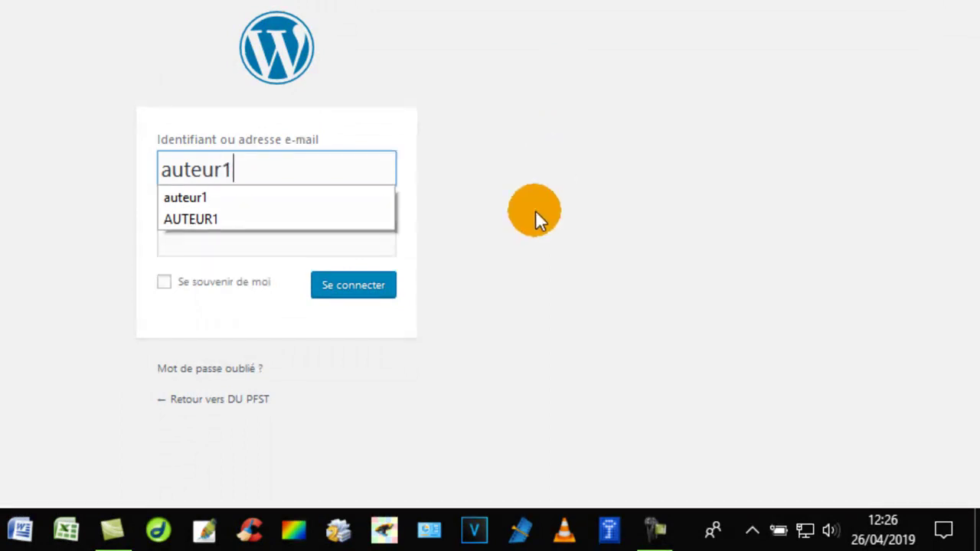
click(536, 214)
click(216, 240)
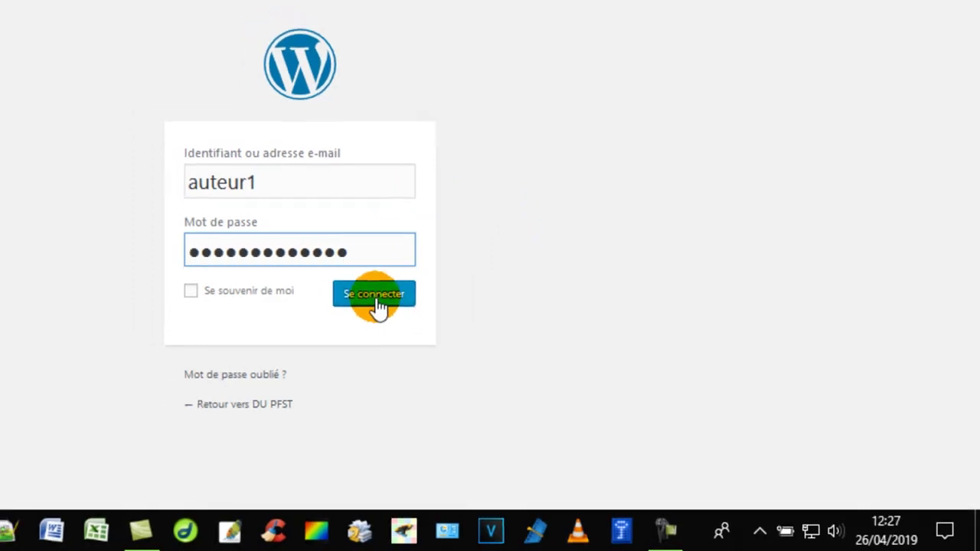
click(355, 291)
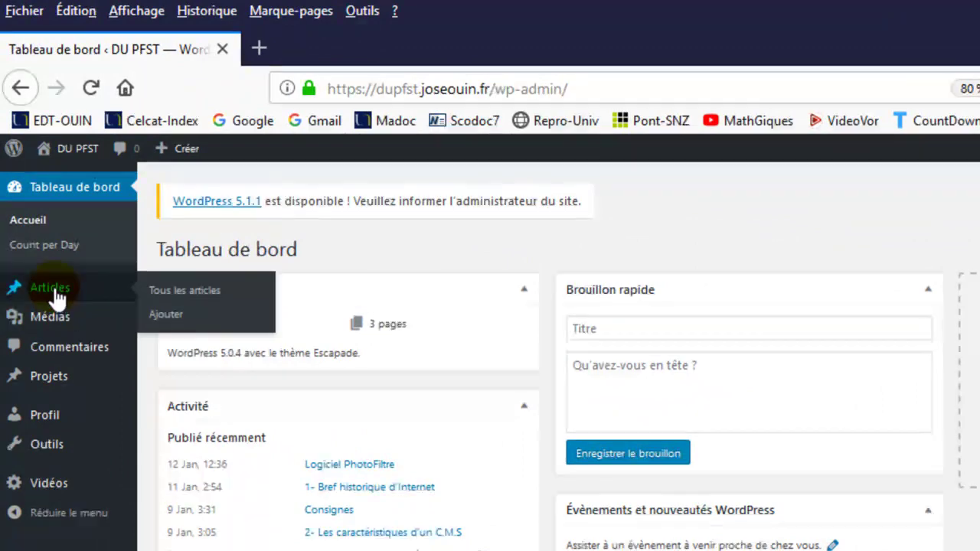
- Go to the Articles list and start a new article with Ajouter
click(55, 296)
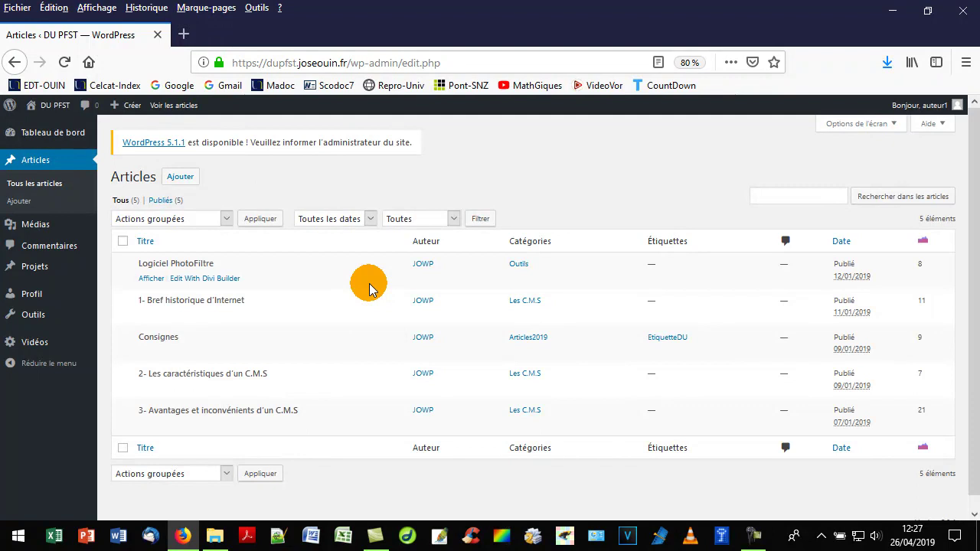
click(182, 177)
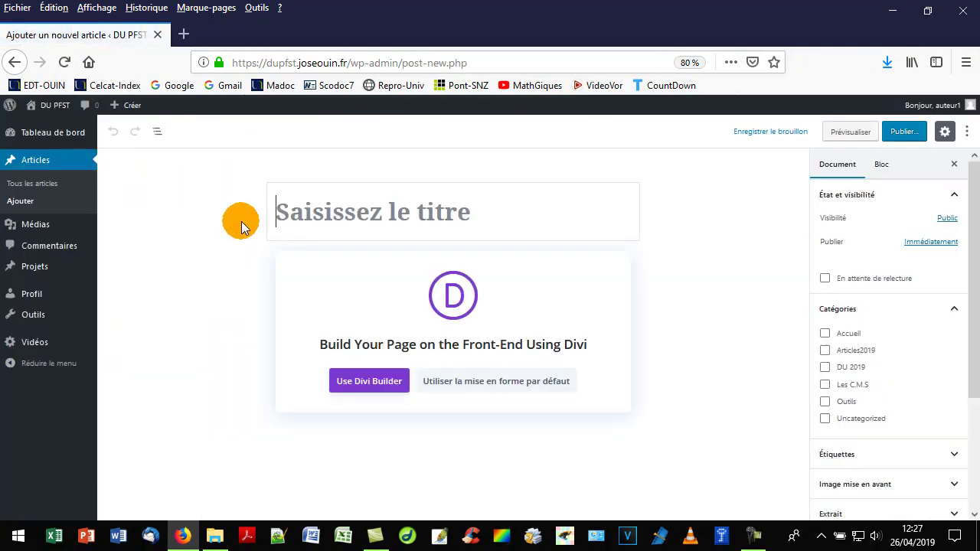
- Skip the Divi builder and use the default editor for the article
click(420, 215)
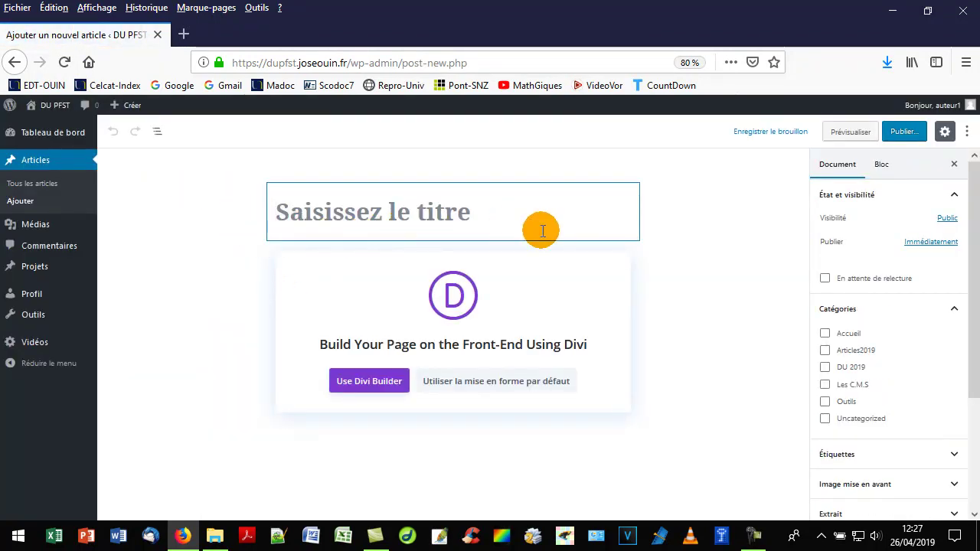
click(624, 300)
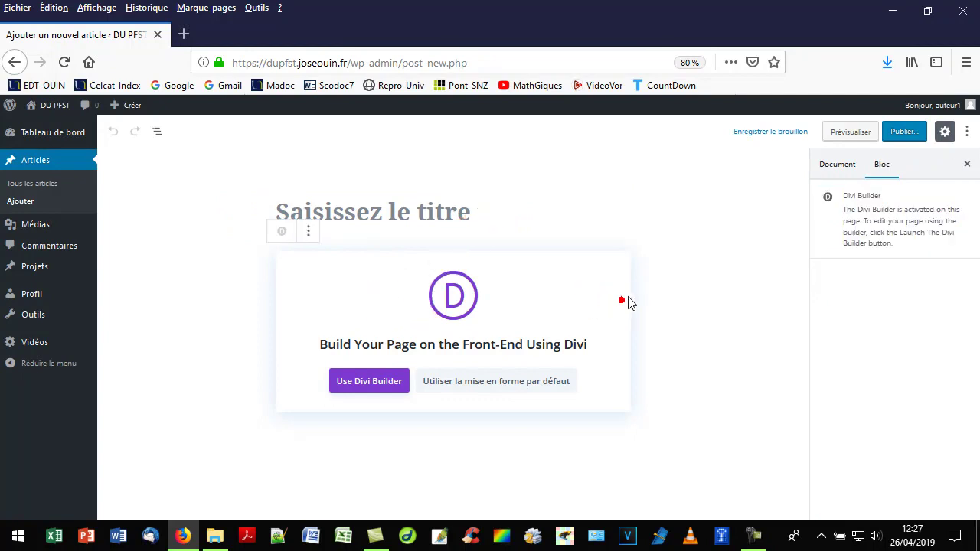
click(513, 389)
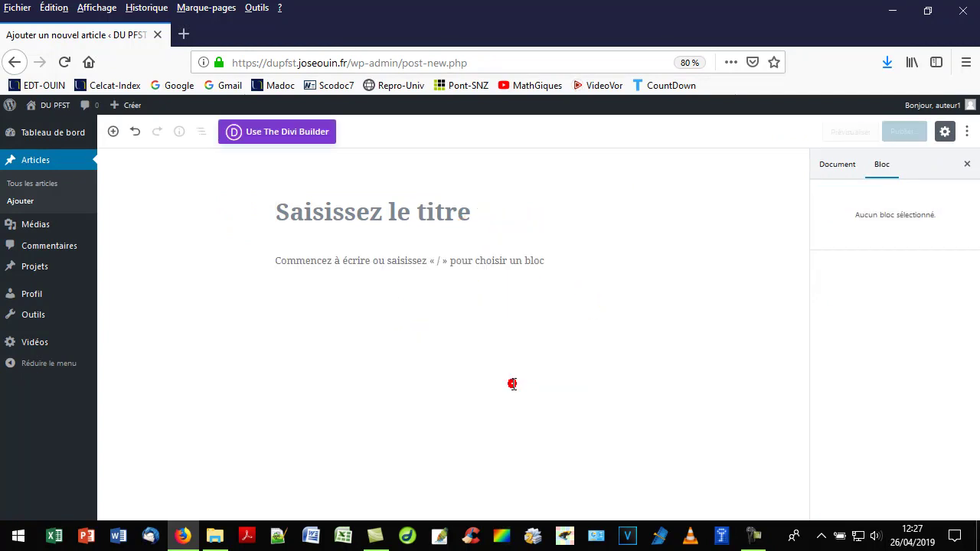
- Title the article 'Mon voyage aux Antilles' and add an empty Classic Paragraph block
click(396, 226)
click(392, 217)
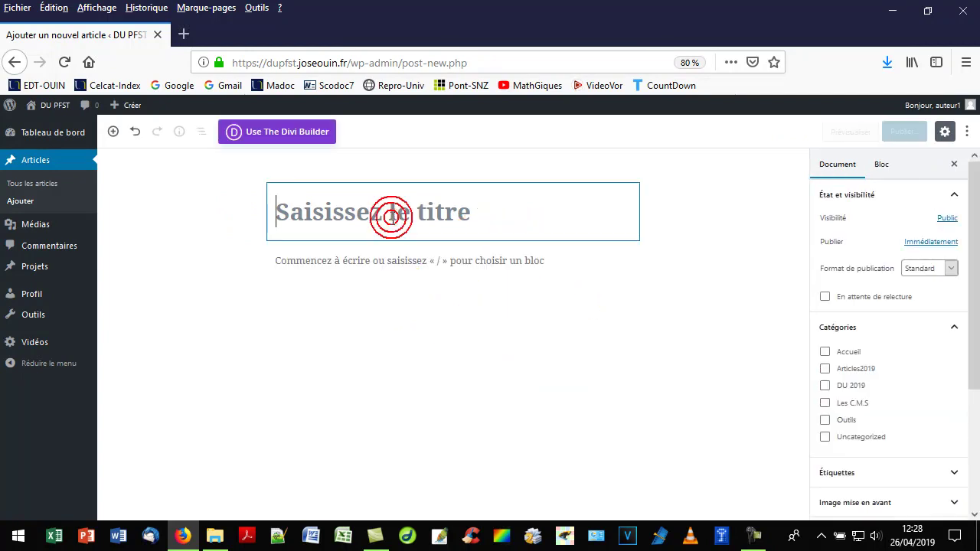
text(Mon voyage aux Antilles)
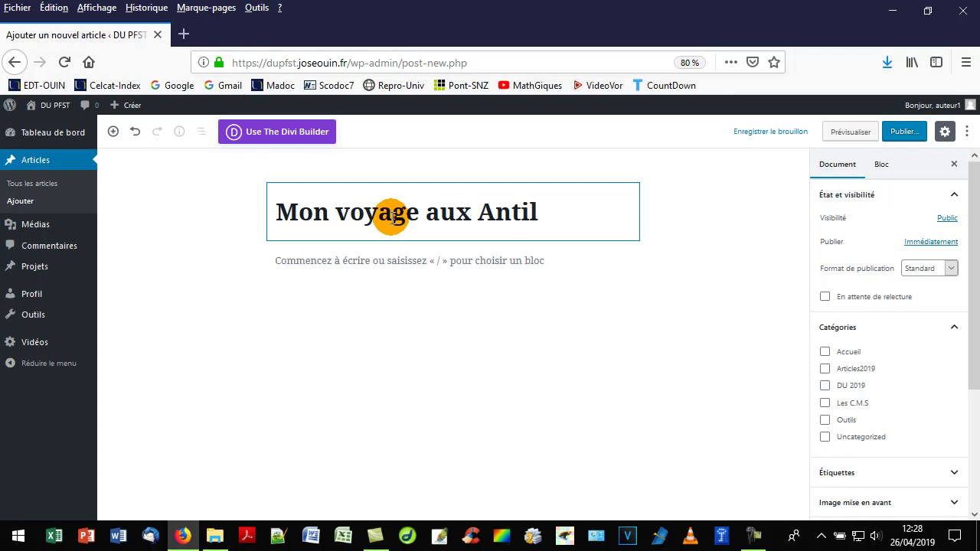
click(327, 265)
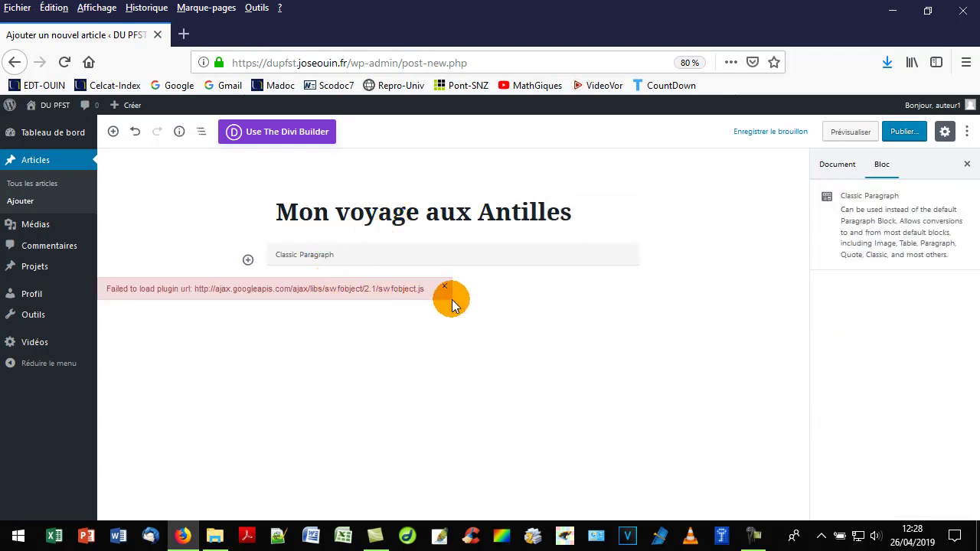
click(444, 287)
click(371, 305)
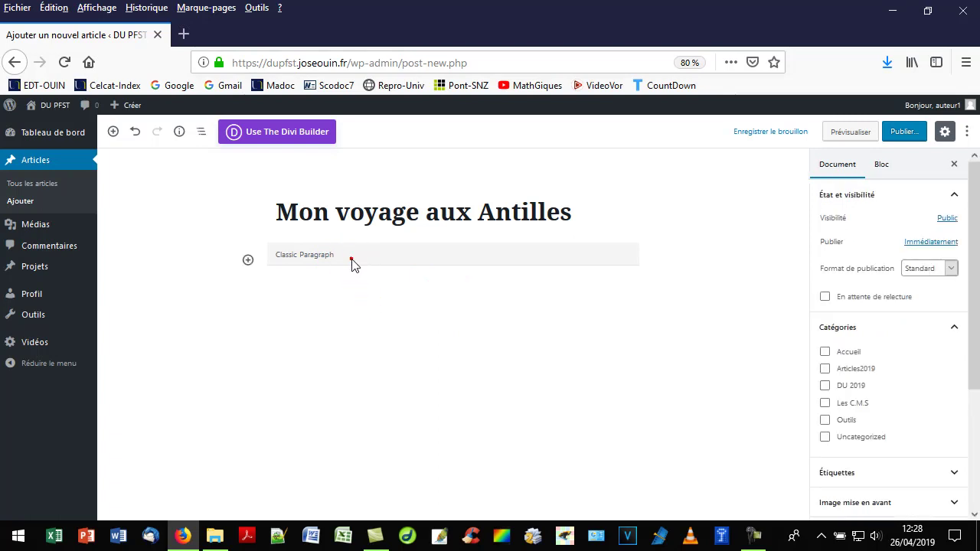
- Type 'Ceci est une photo de ce voyage :' as the article's opening line
click(352, 264)
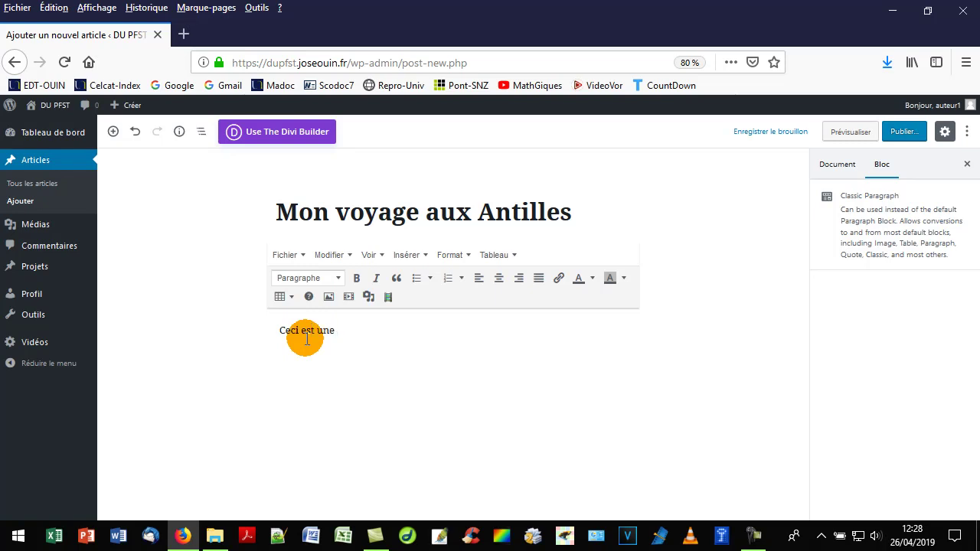
text(Ceci est une photo d')
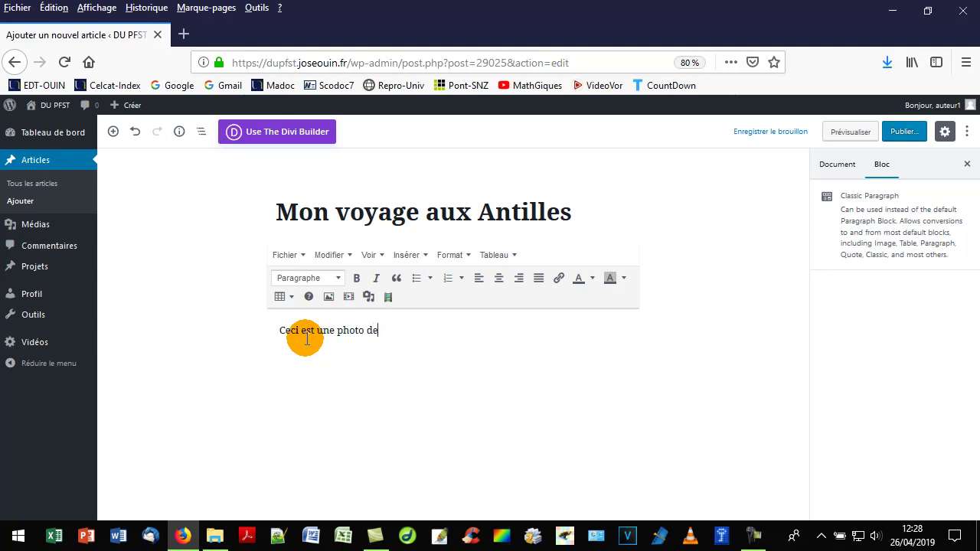
text(voyage :)
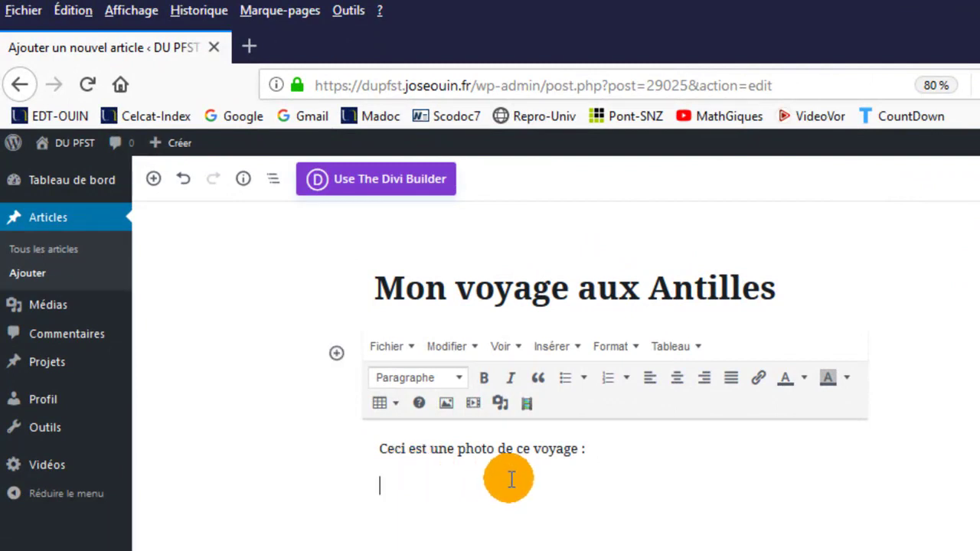
click(501, 406)
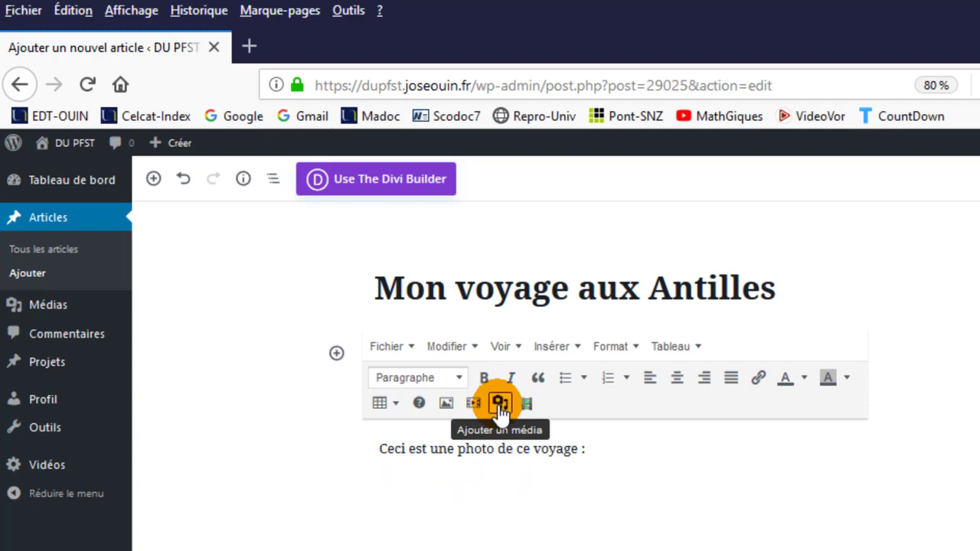
- Upload the red tree image through Ajouter un média, renamed to Arbre_rouge_reduit2.jpg
click(501, 404)
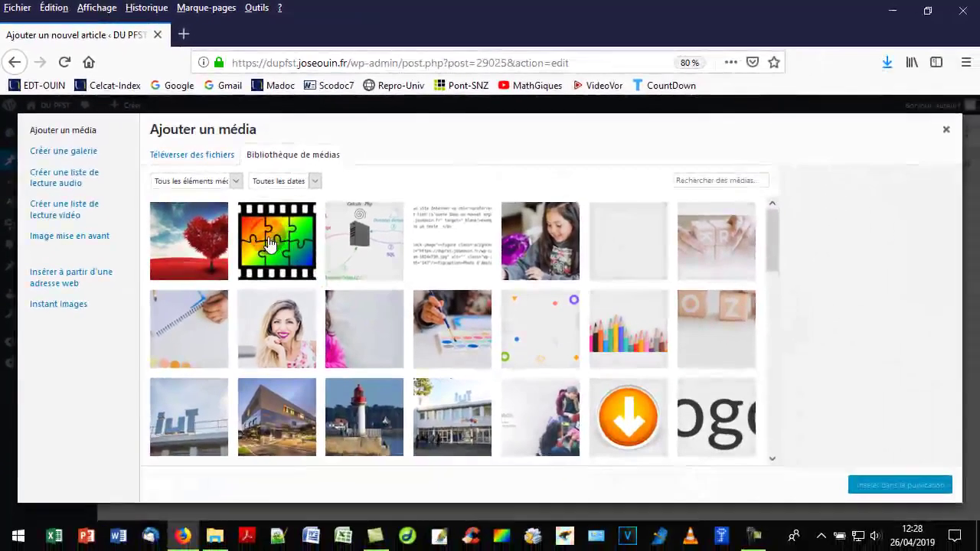
click(218, 159)
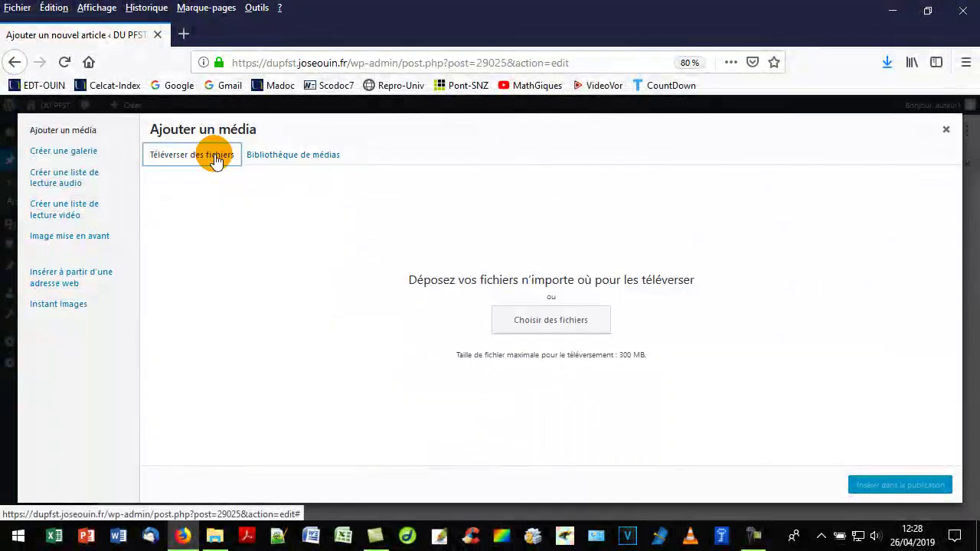
click(550, 322)
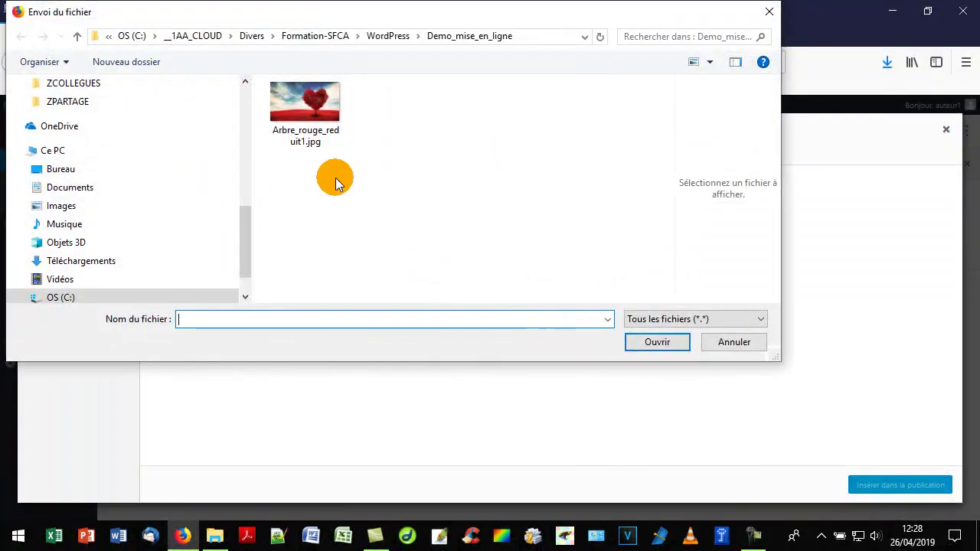
click(310, 139)
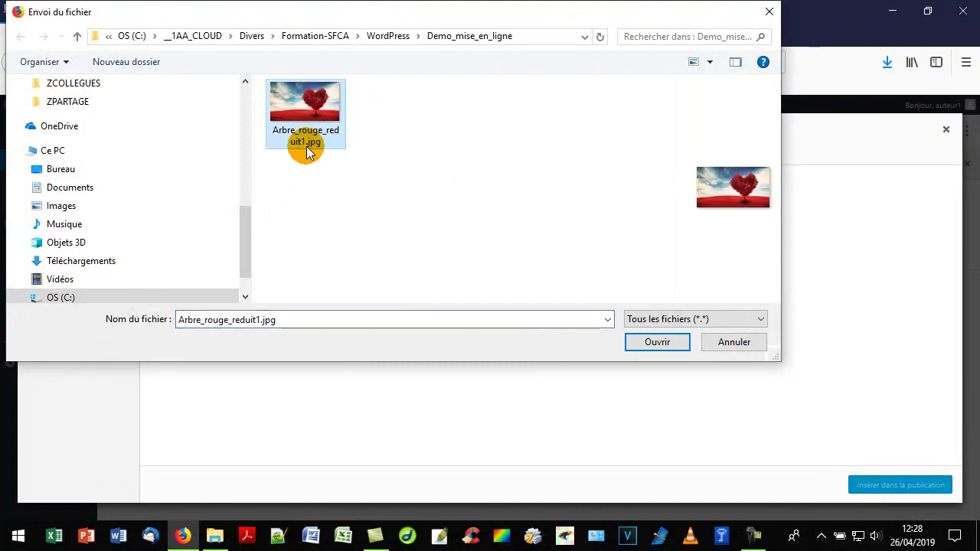
click(307, 144)
click(304, 142)
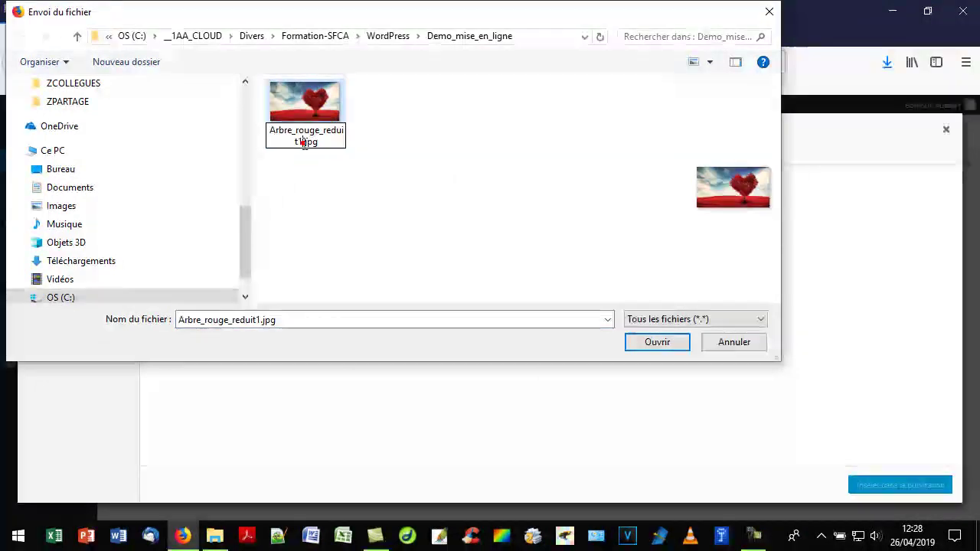
click(320, 141)
key(BackSpace)
text(2)
click(317, 144)
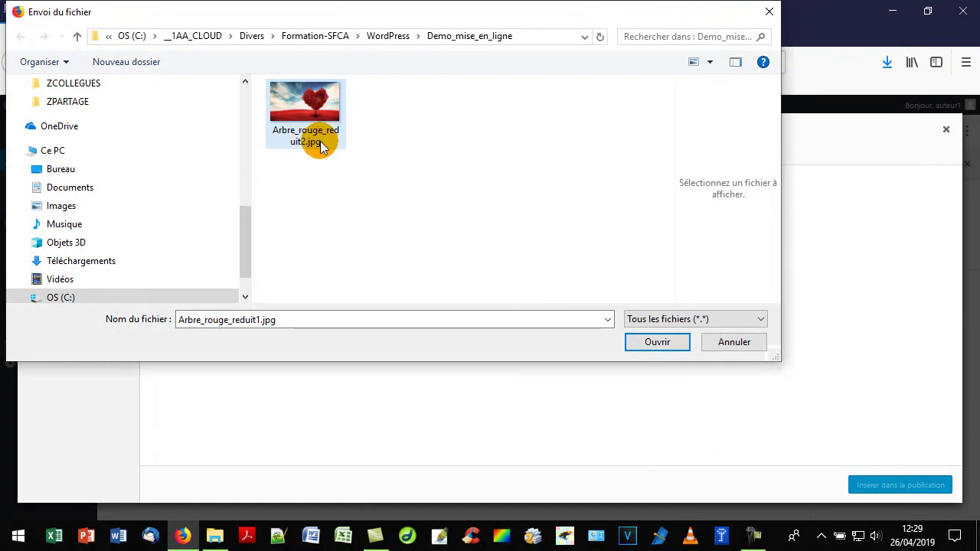
click(644, 328)
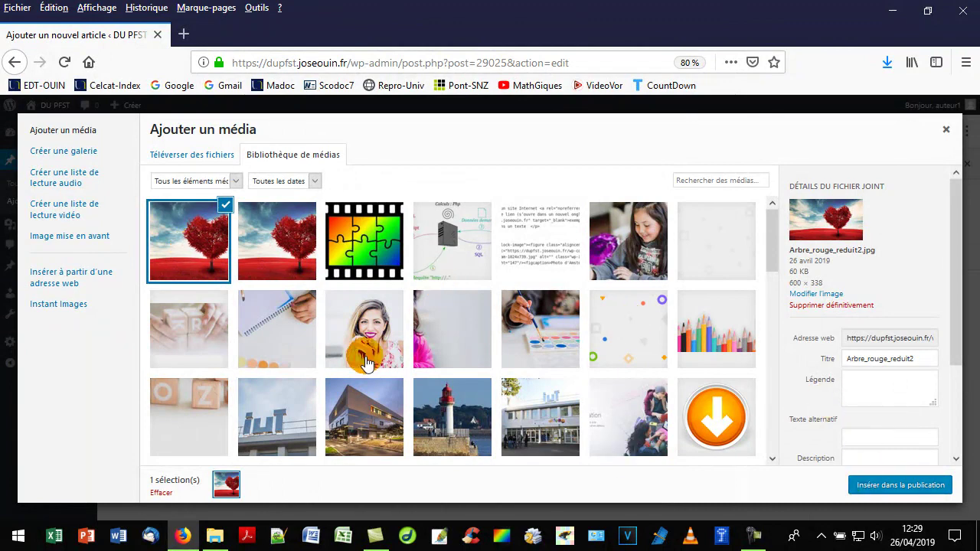
- Insert the Arbre_rouge_reduit2.jpg photo into the post and start a new line below it
click(187, 265)
click(201, 256)
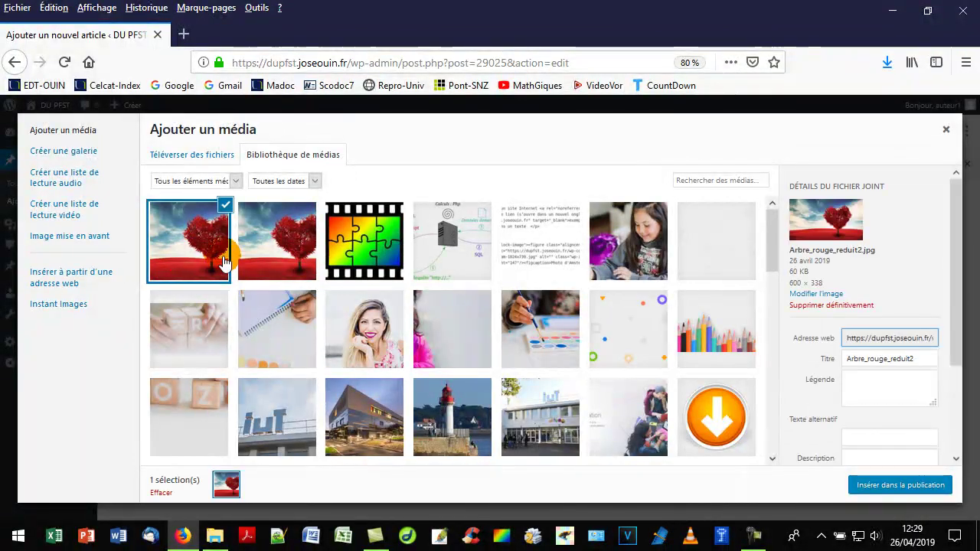
click(857, 487)
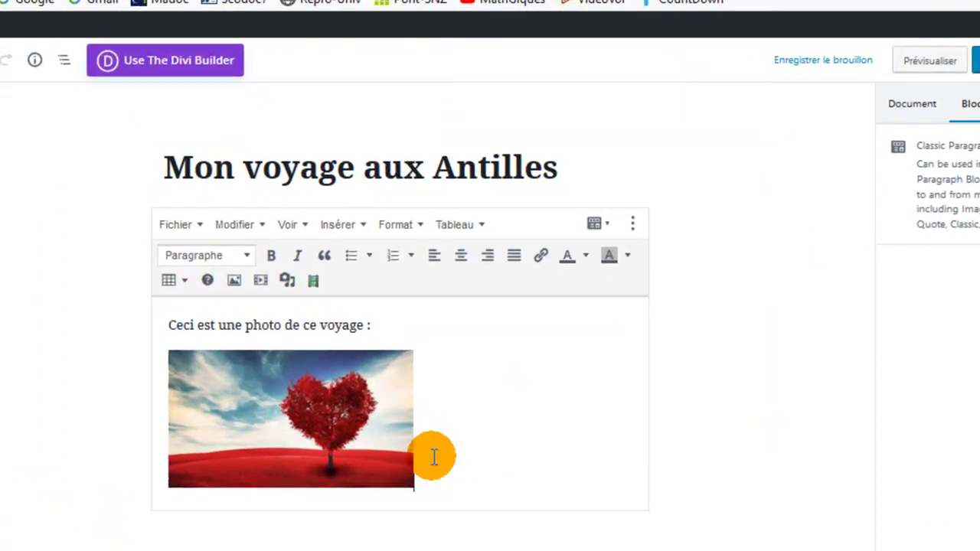
key(Return)
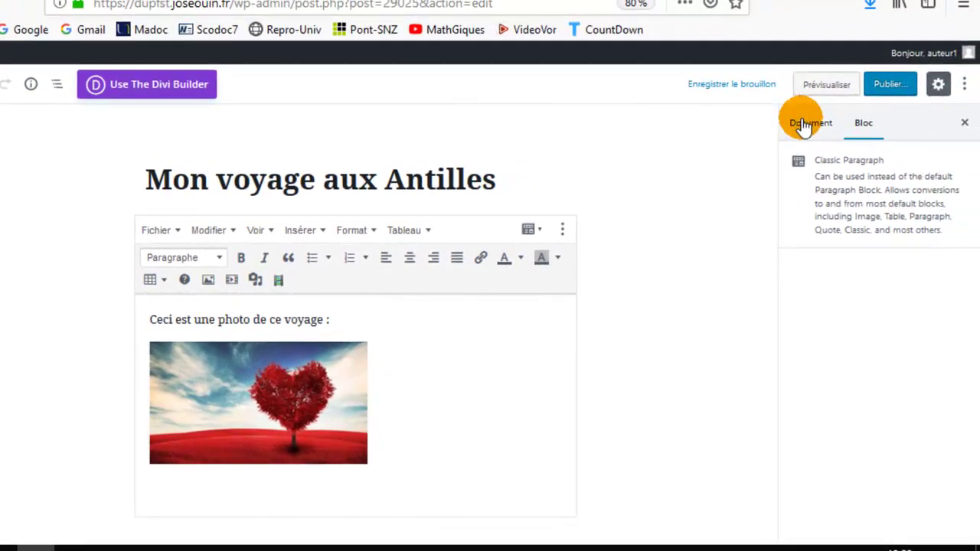
- Tick Articles2019 under Catégories in the post's Document settings
click(802, 127)
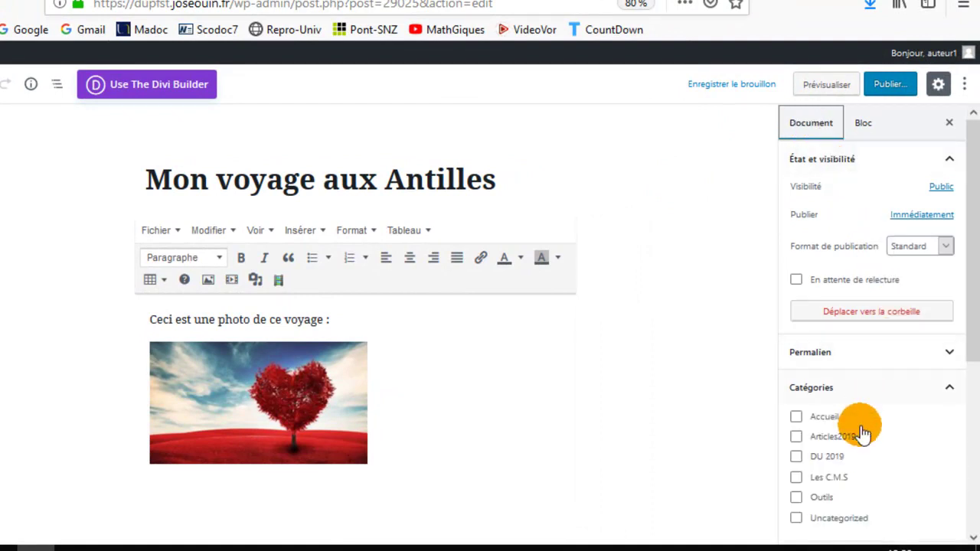
click(797, 438)
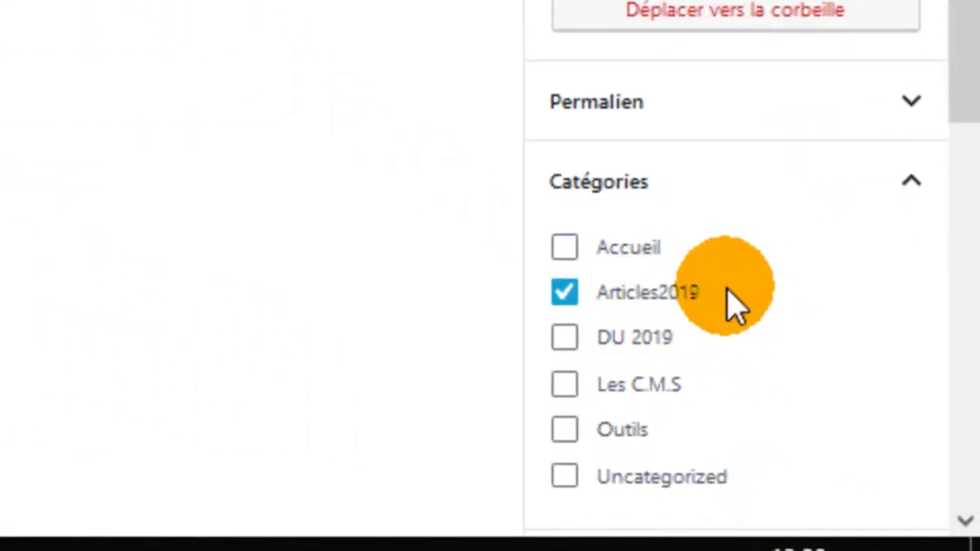
scroll(733, 300, down, 3)
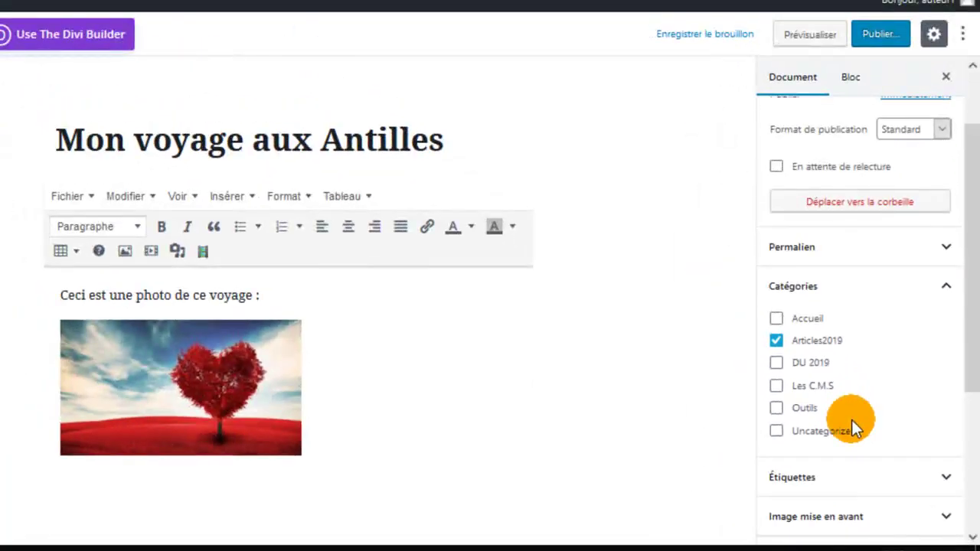
click(346, 431)
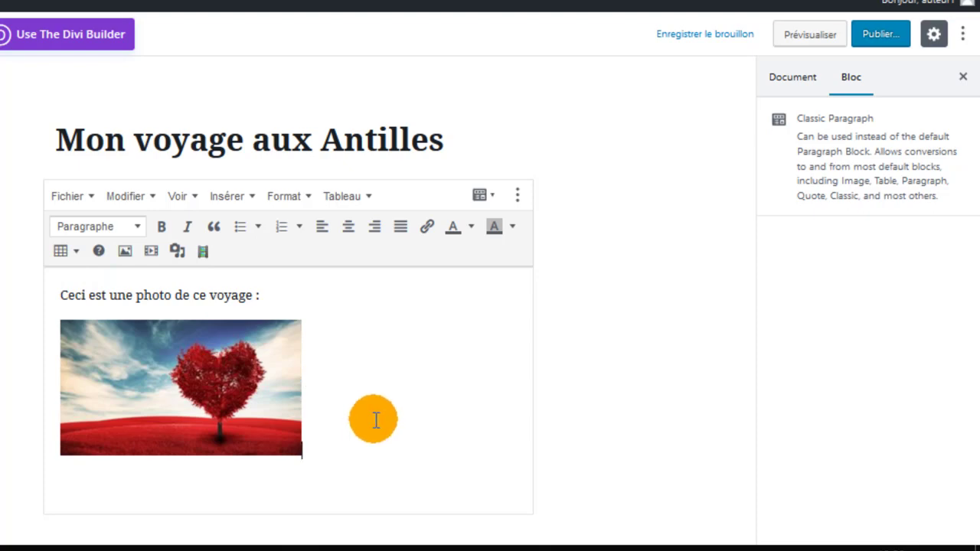
- Add the line 'Visitez le site suivant en cliquant ici' below the photo
key(Return)
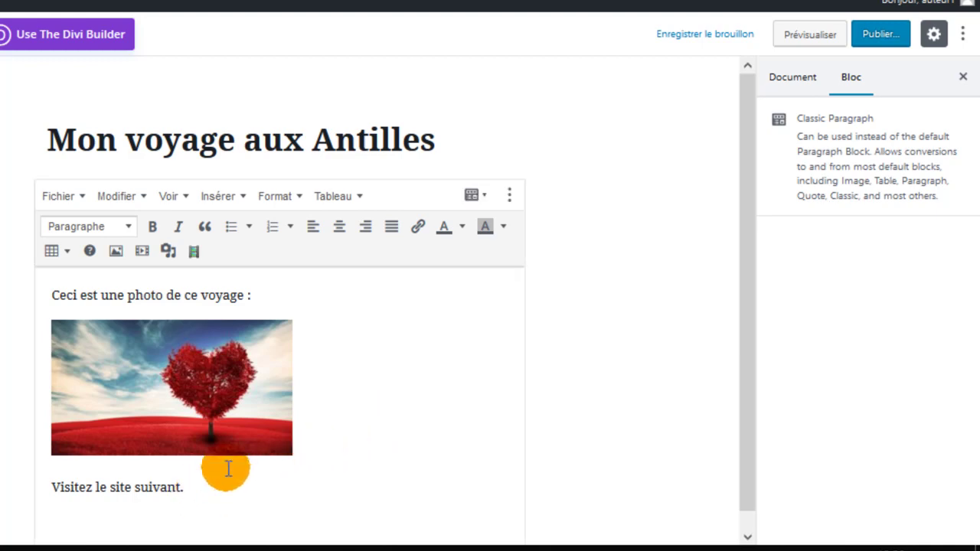
key(BackSpace)
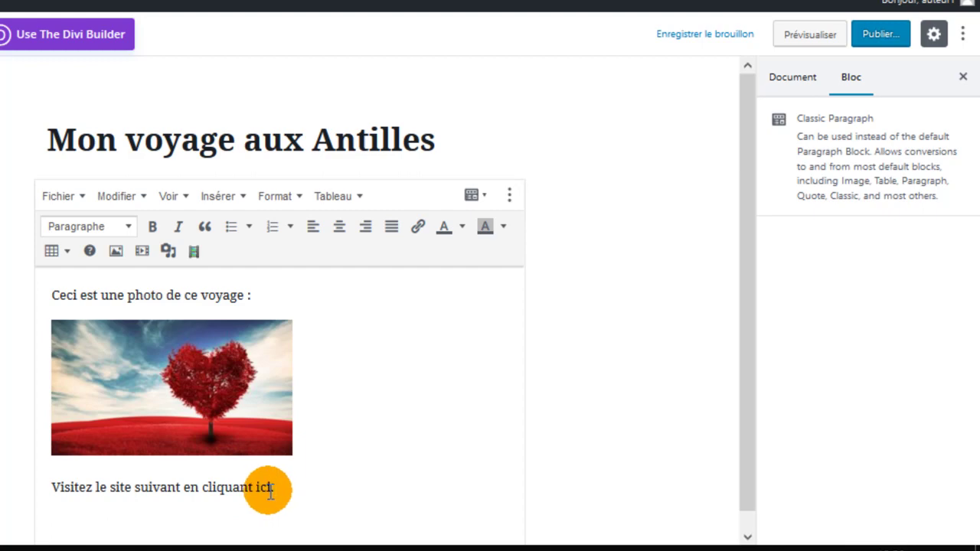
click(271, 489)
drag(271, 488, 258, 490)
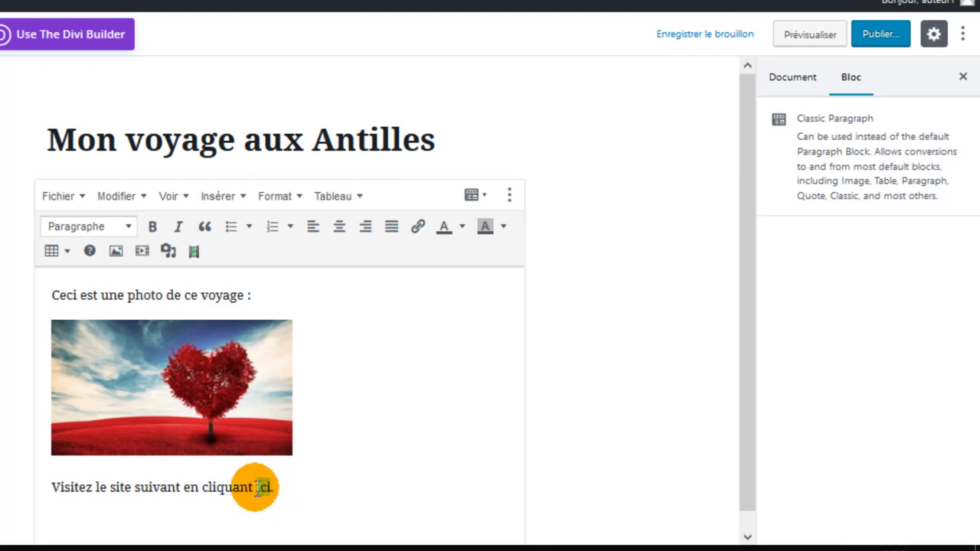
click(419, 227)
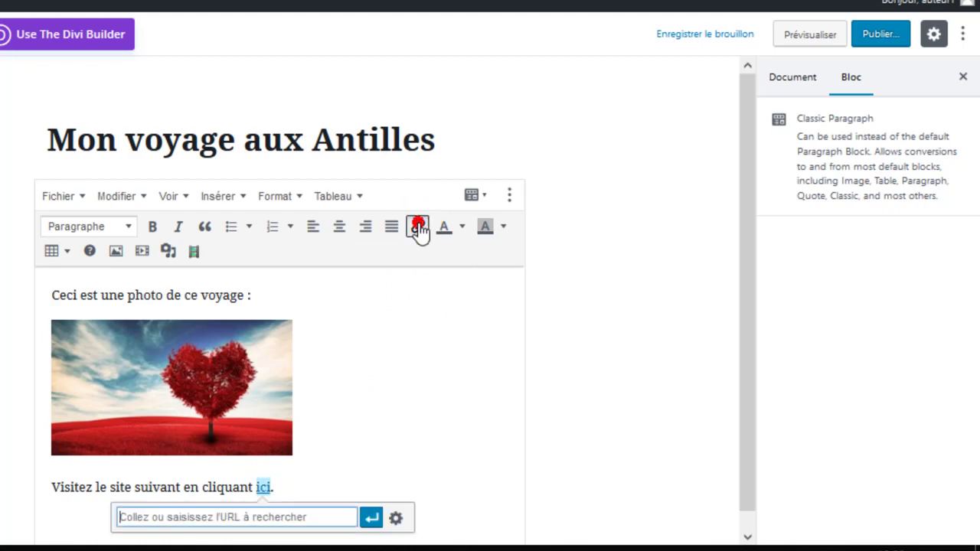
click(215, 517)
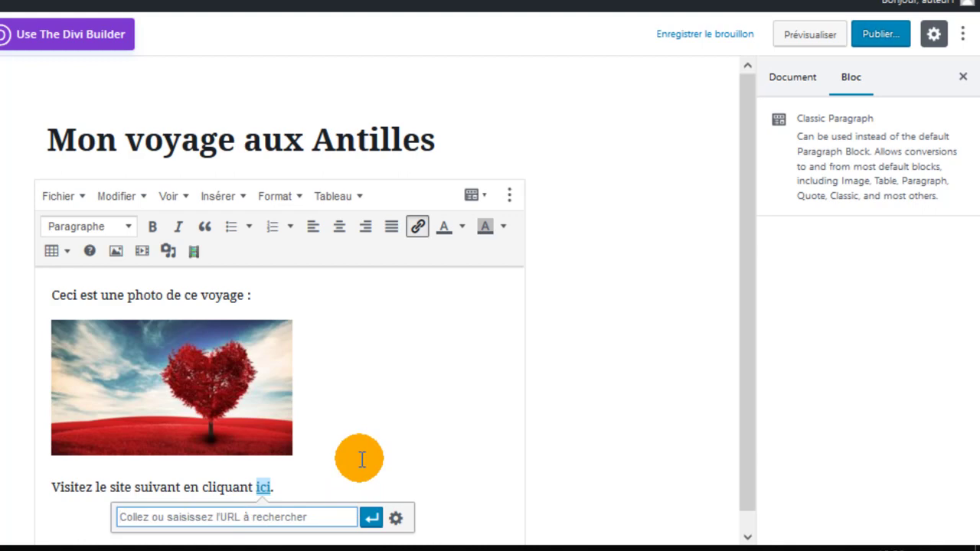
text(http://www.joseouin.fr)
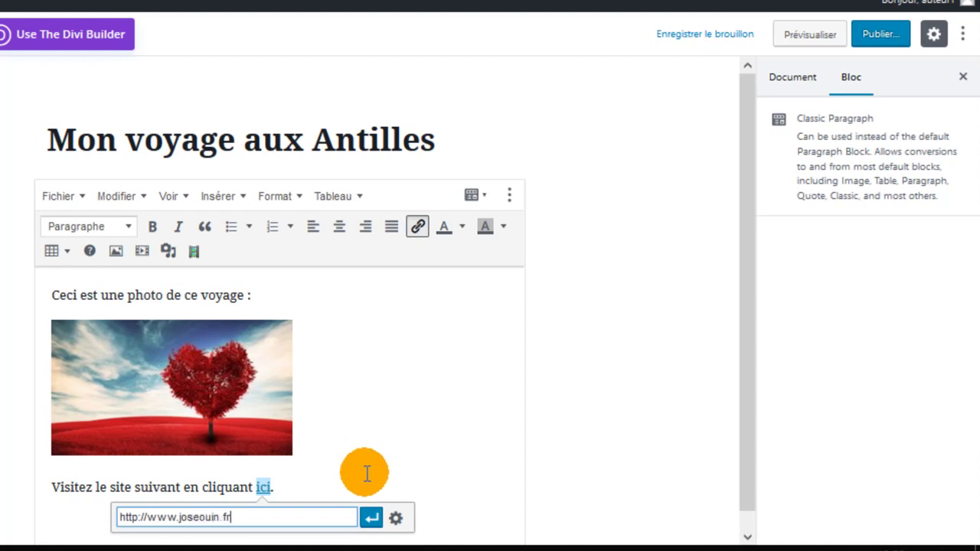
click(372, 520)
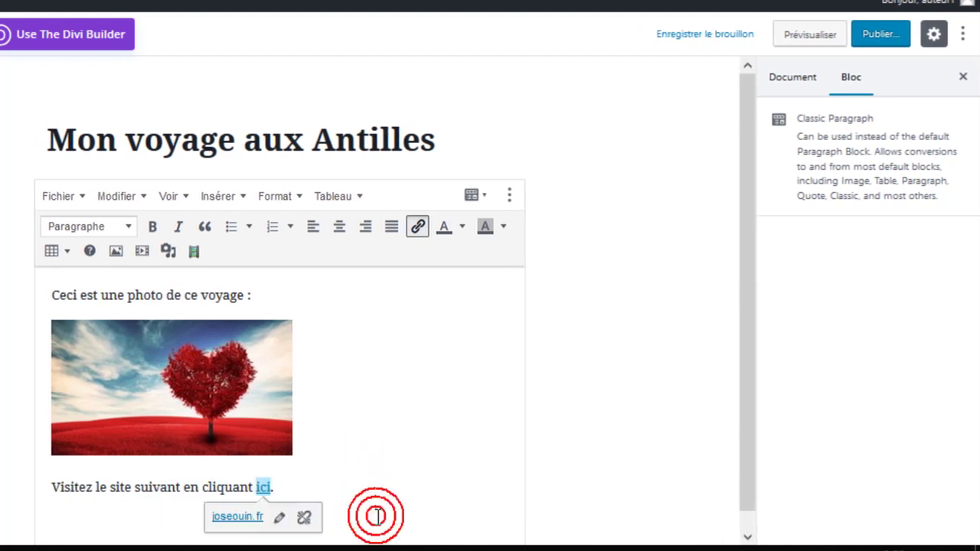
click(338, 484)
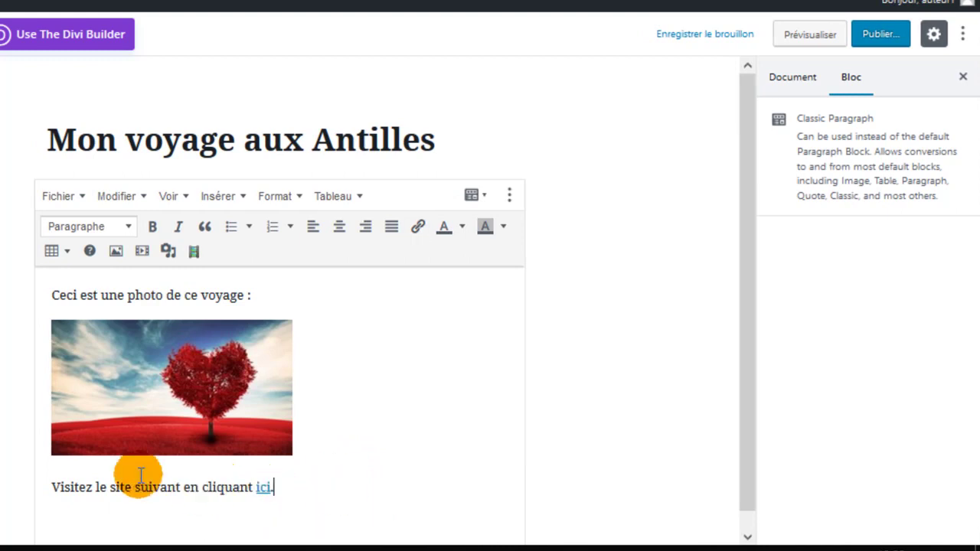
- End the sentence with a period after the link and verify the 'ici' link
text(.)
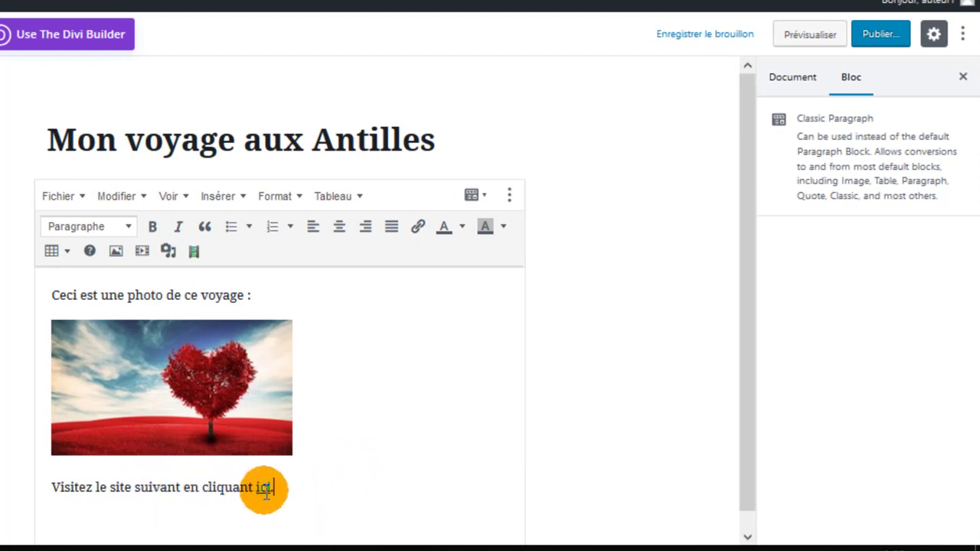
click(265, 490)
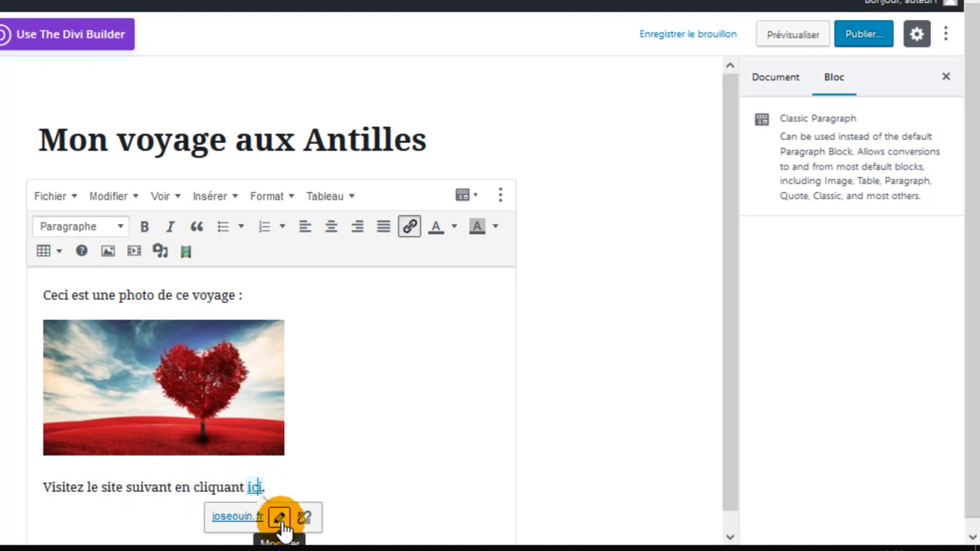
click(298, 483)
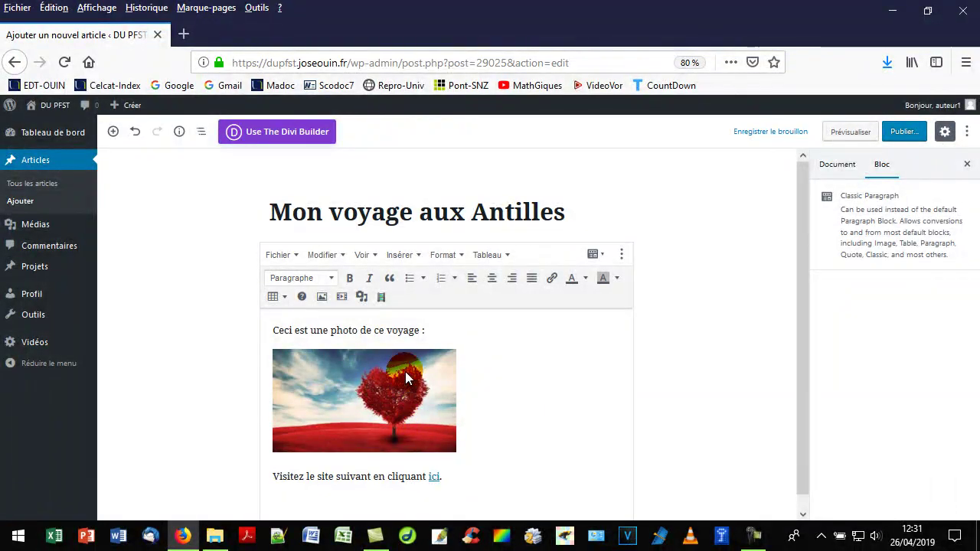
- Publish 'Mon voyage aux Antilles' with Public visibility, confirming in the pre-publish panel
click(903, 133)
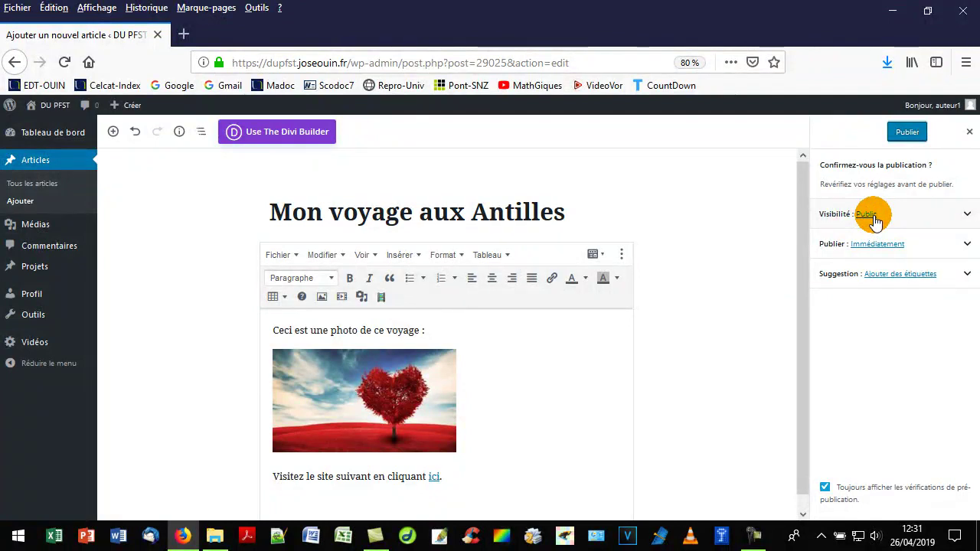
click(907, 132)
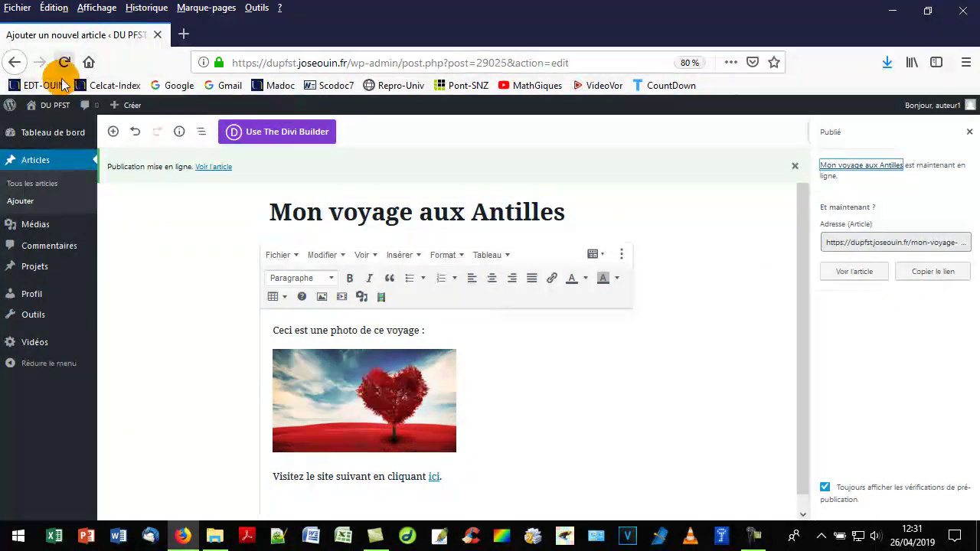
- Open the public DU PFST site in a new tab and switch to it
mouse_move(34, 107)
right_click(52, 126)
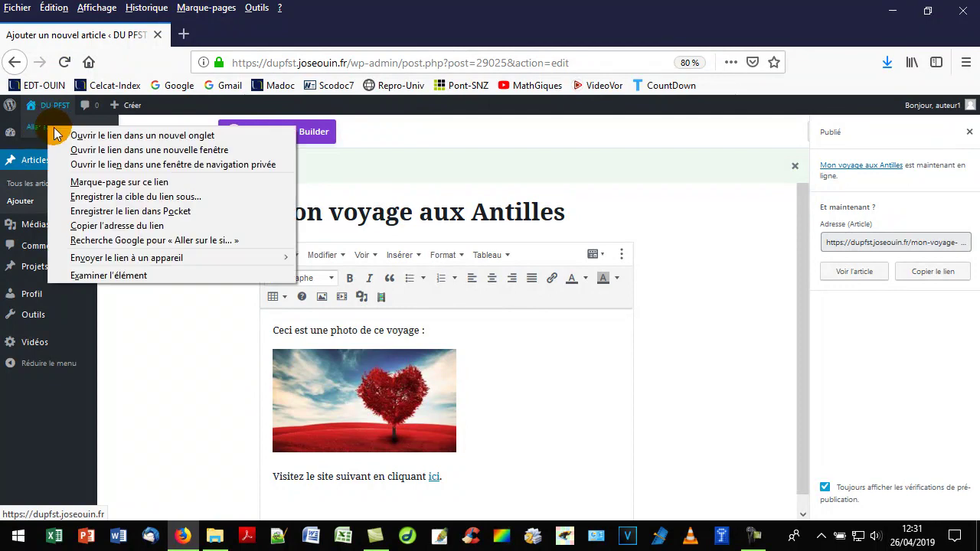
click(77, 128)
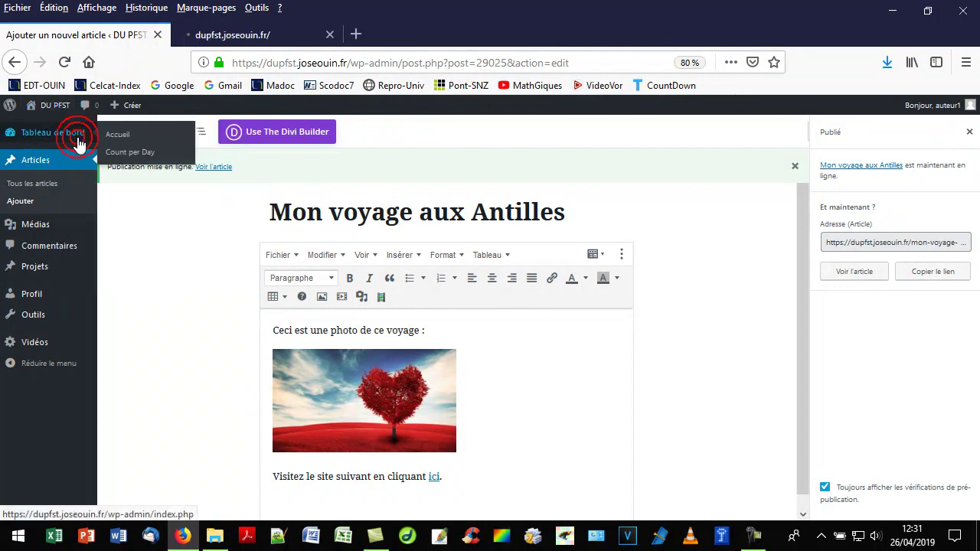
click(219, 35)
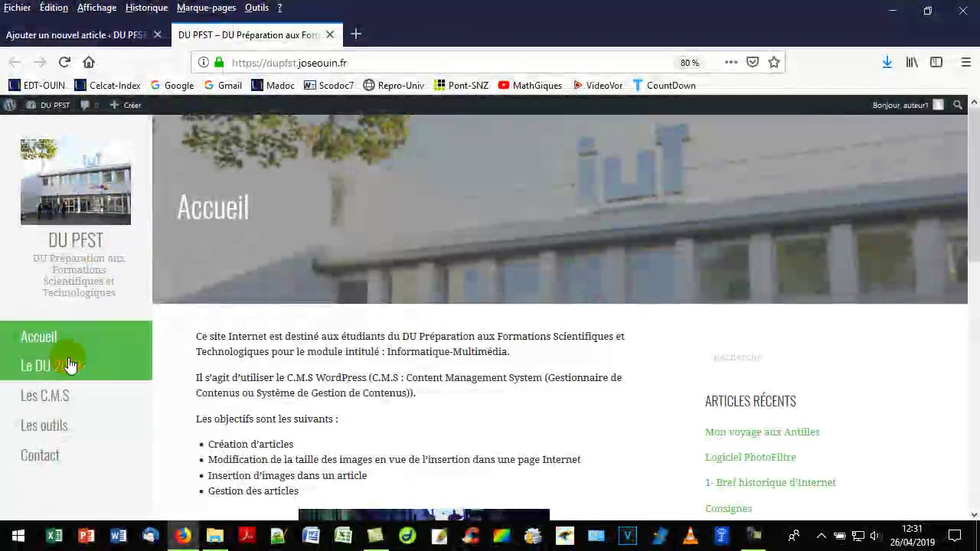
- From the Le DU 2019 page of Articles2019 posts, open the full 'Mon voyage aux Antilles' article
click(64, 368)
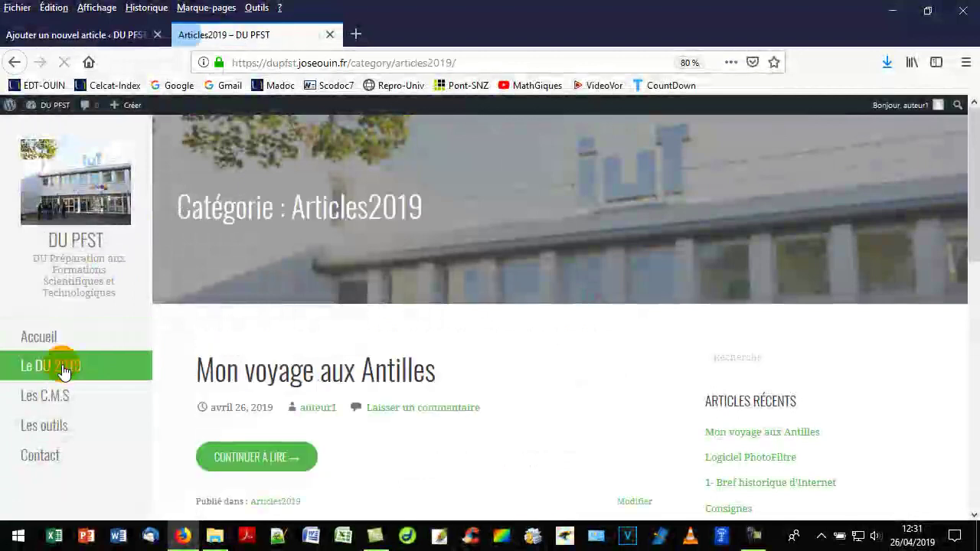
scroll(505, 414, down, 1)
scroll(504, 410, down, 4)
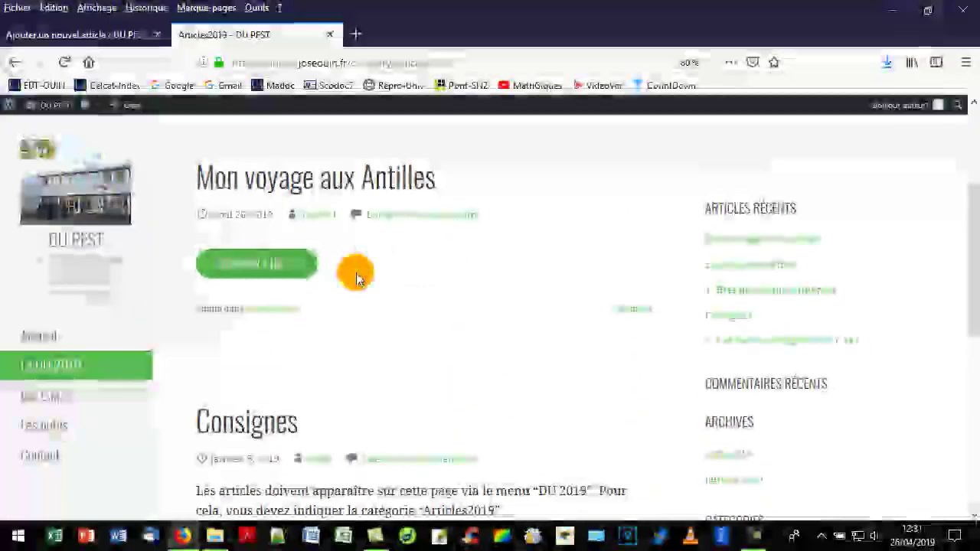
click(260, 265)
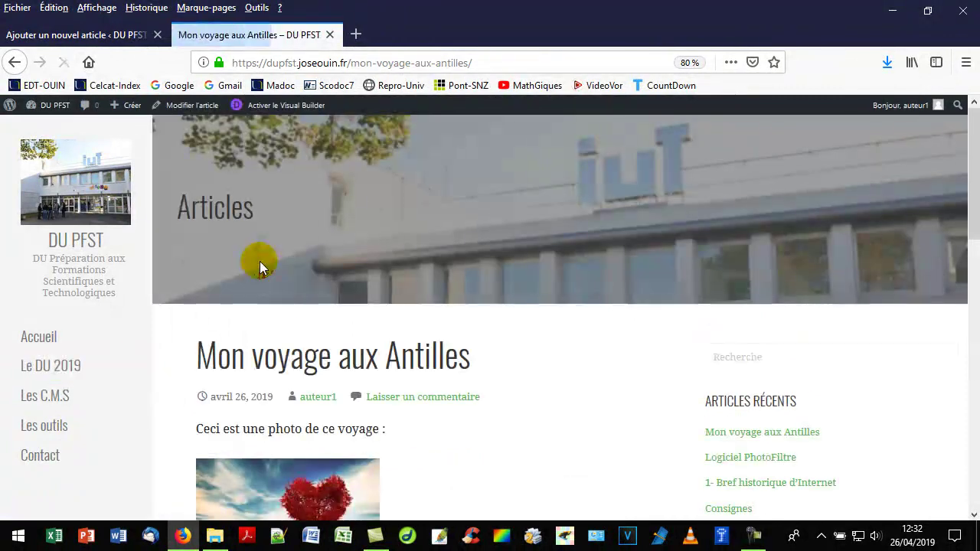
scroll(401, 322, down, 4)
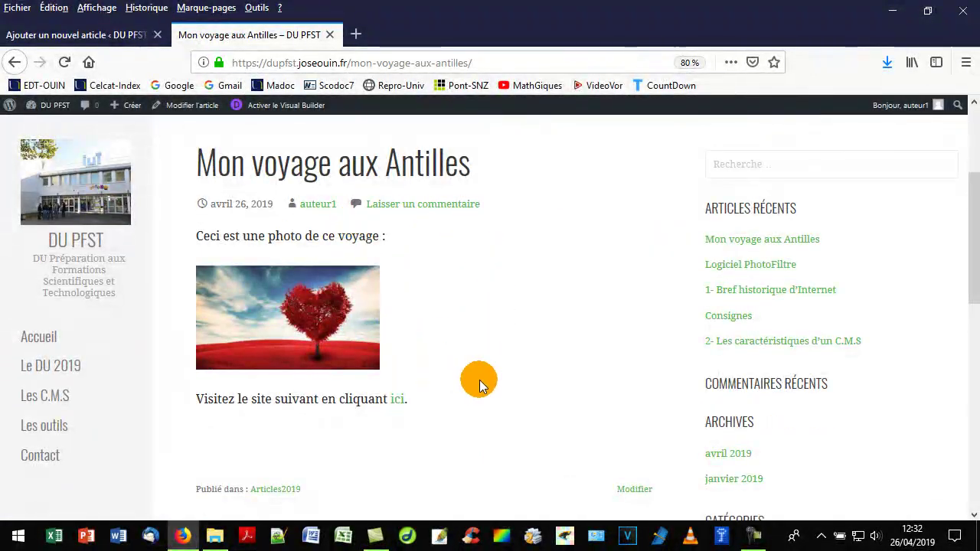
click(397, 410)
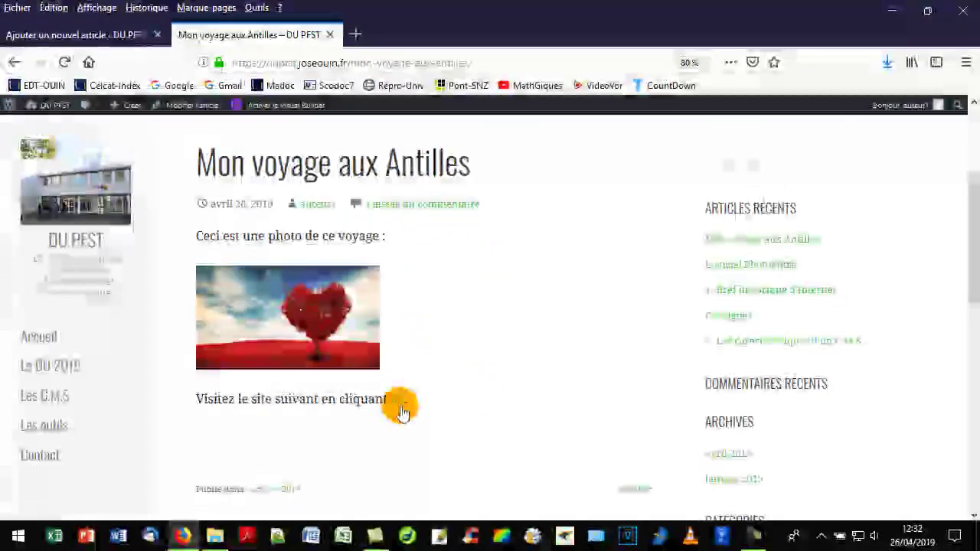
click(398, 408)
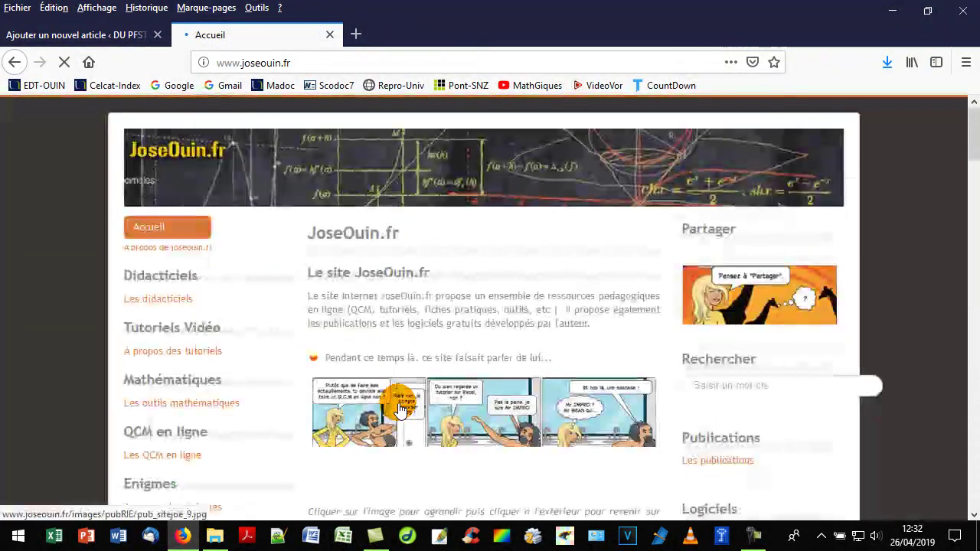
scroll(398, 290, down, 3)
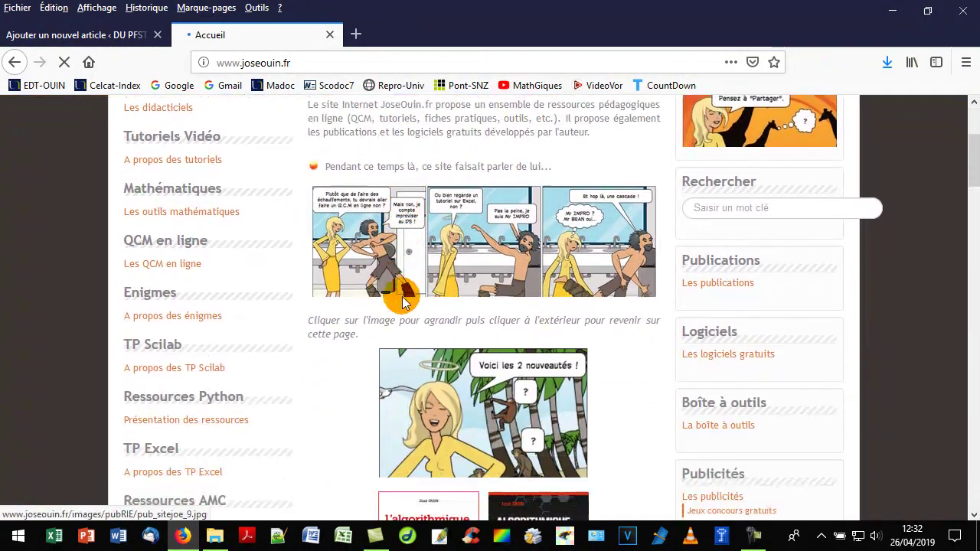
scroll(398, 295, up, 2)
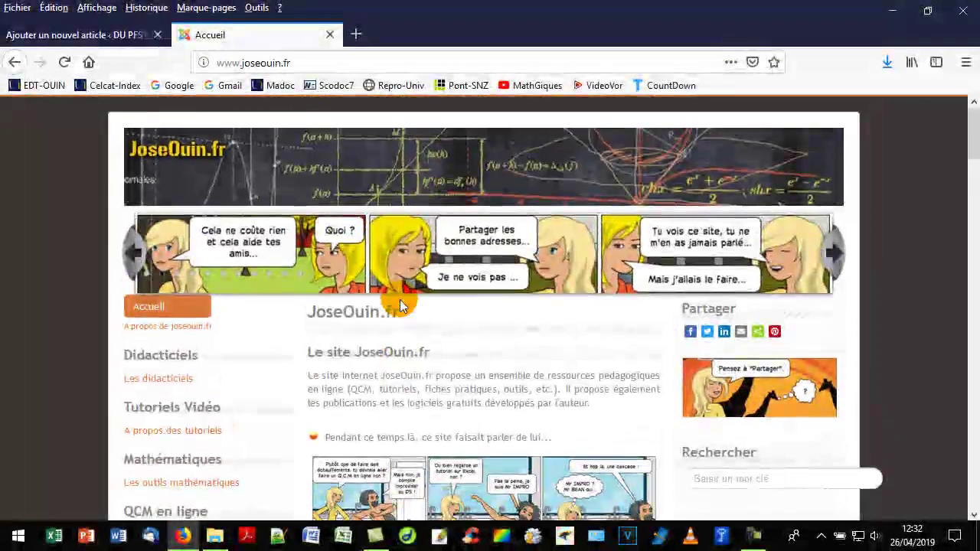
scroll(400, 307, down, 5)
scroll(400, 306, down, 4)
scroll(399, 306, up, 5)
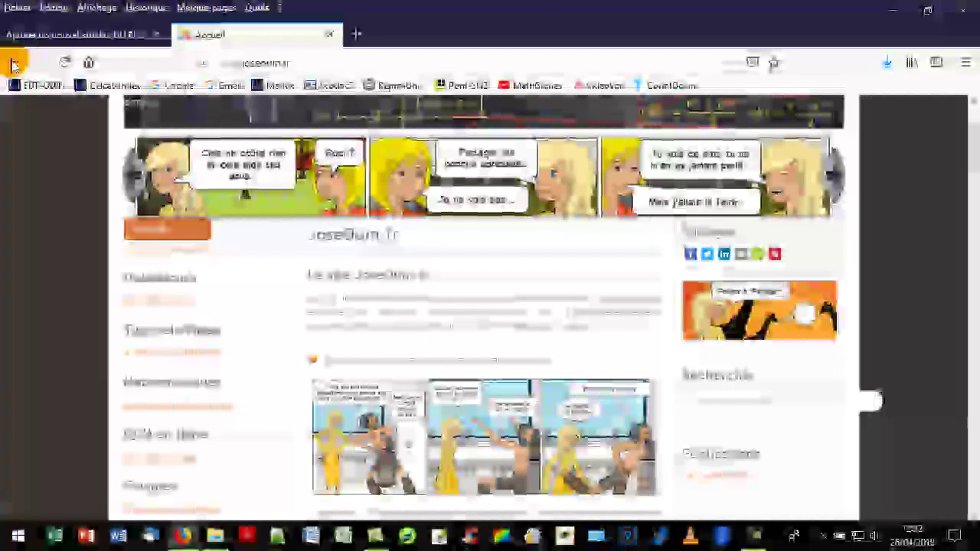
click(14, 62)
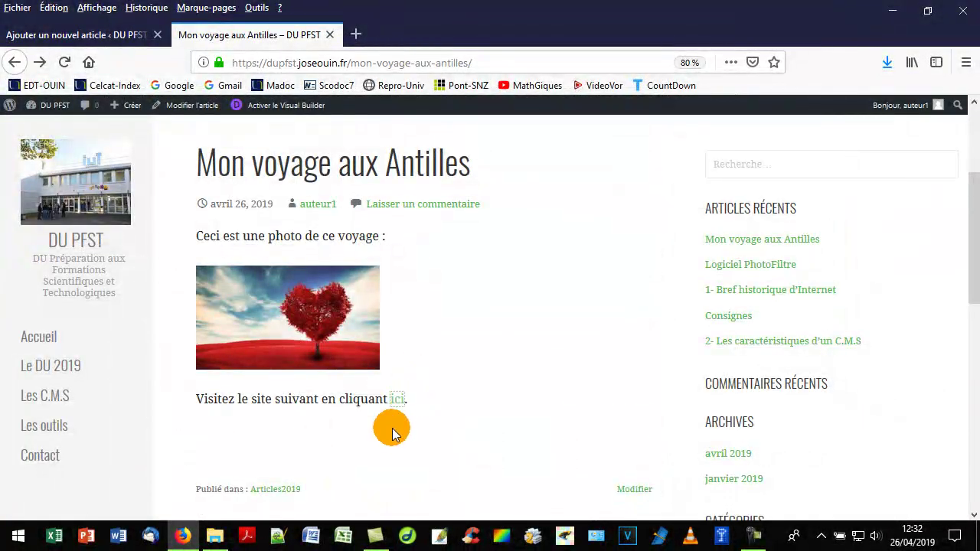